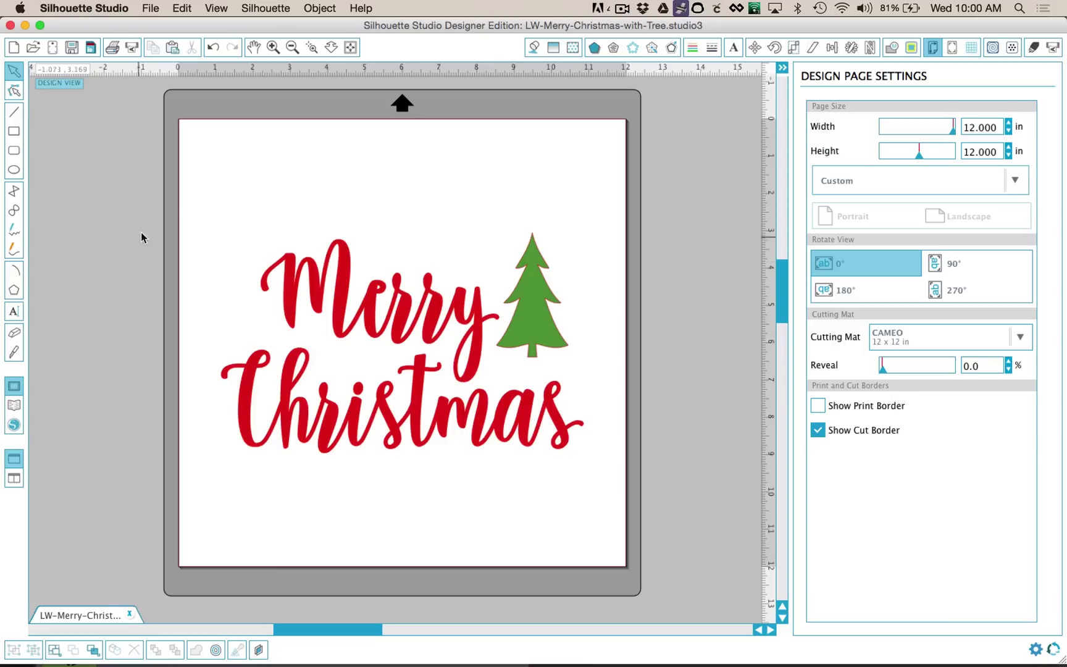
# - Move the sample design off the mat to the left and add two-line text 'Merry' / 'Christmas'
pyautogui.moveTo(164, 205); pyautogui.dragTo(633, 514)
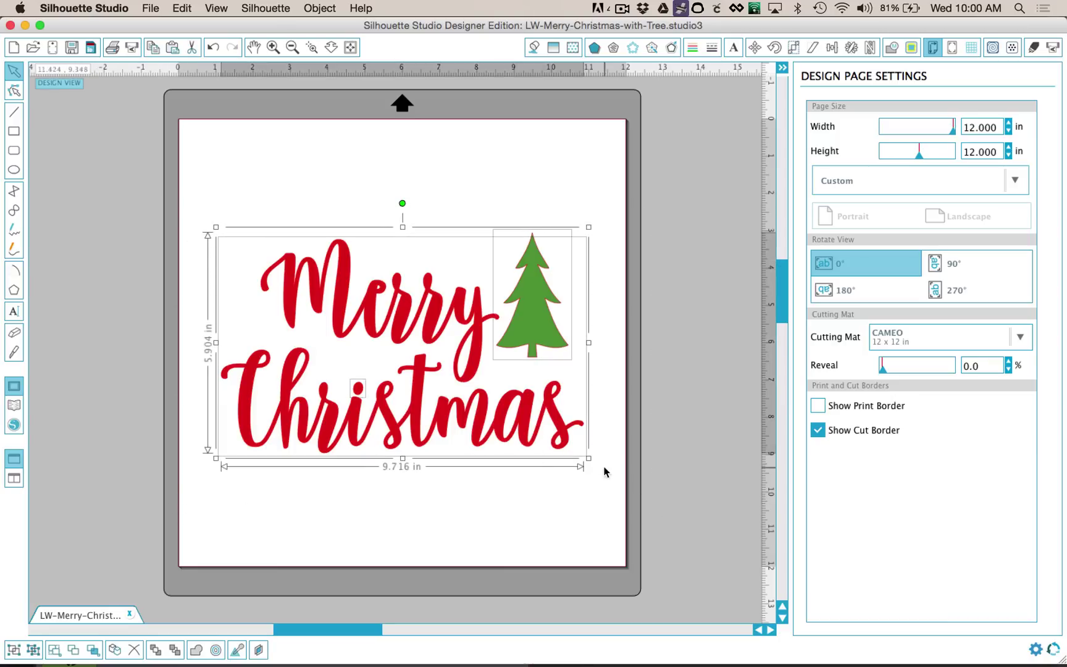
pyautogui.moveTo(564, 426); pyautogui.dragTo(101, 399)
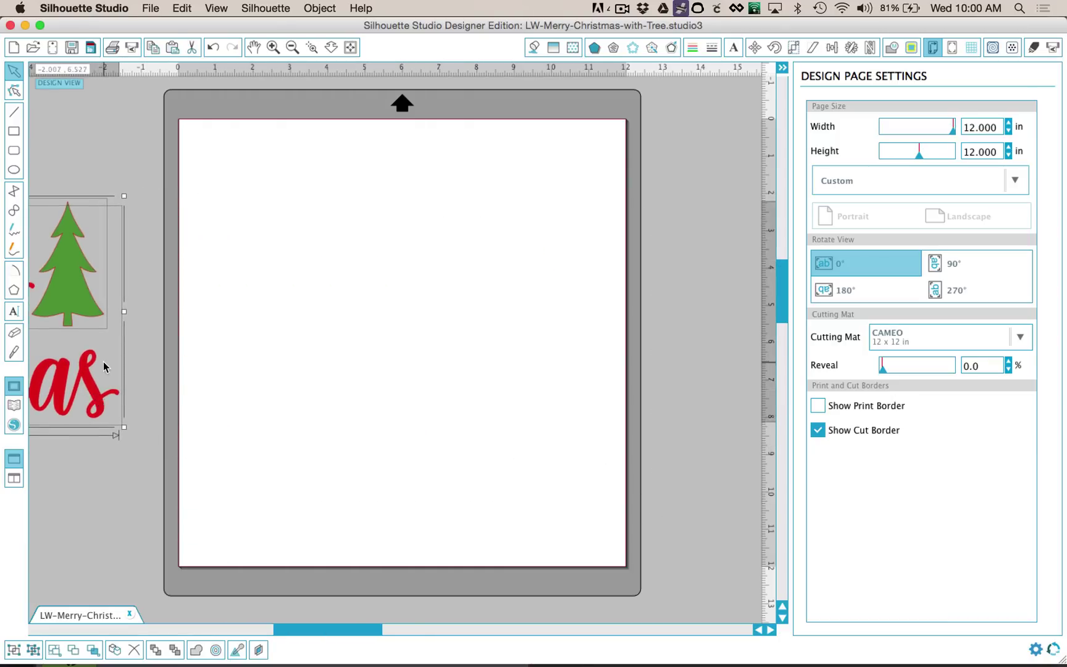
pyautogui.click(14, 315)
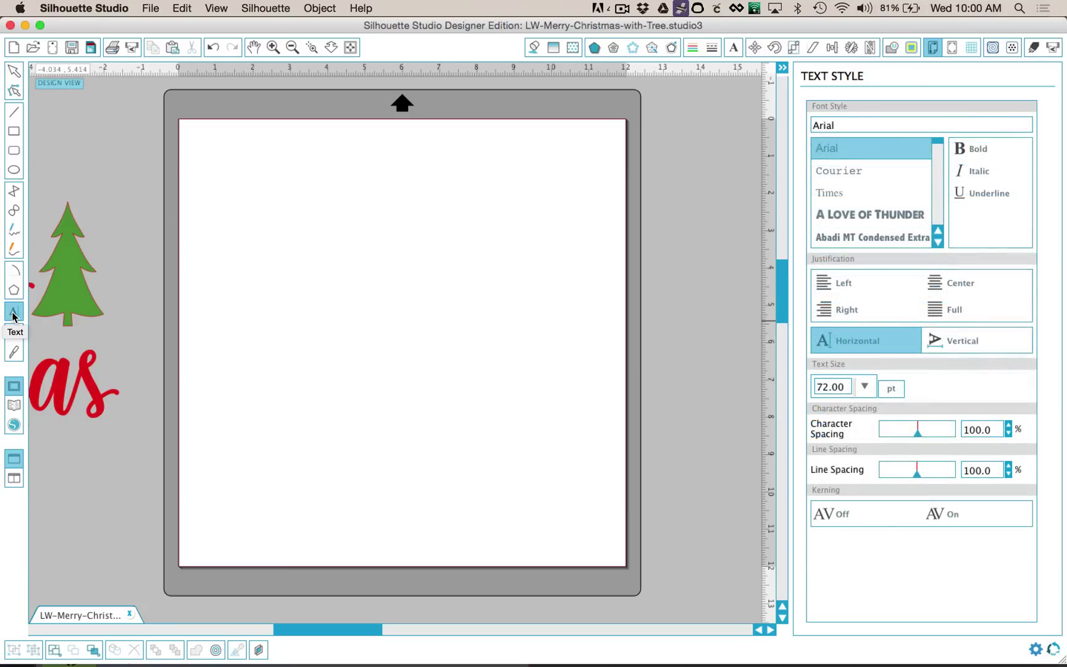
pyautogui.click(370, 276)
pyautogui.write('Merry')
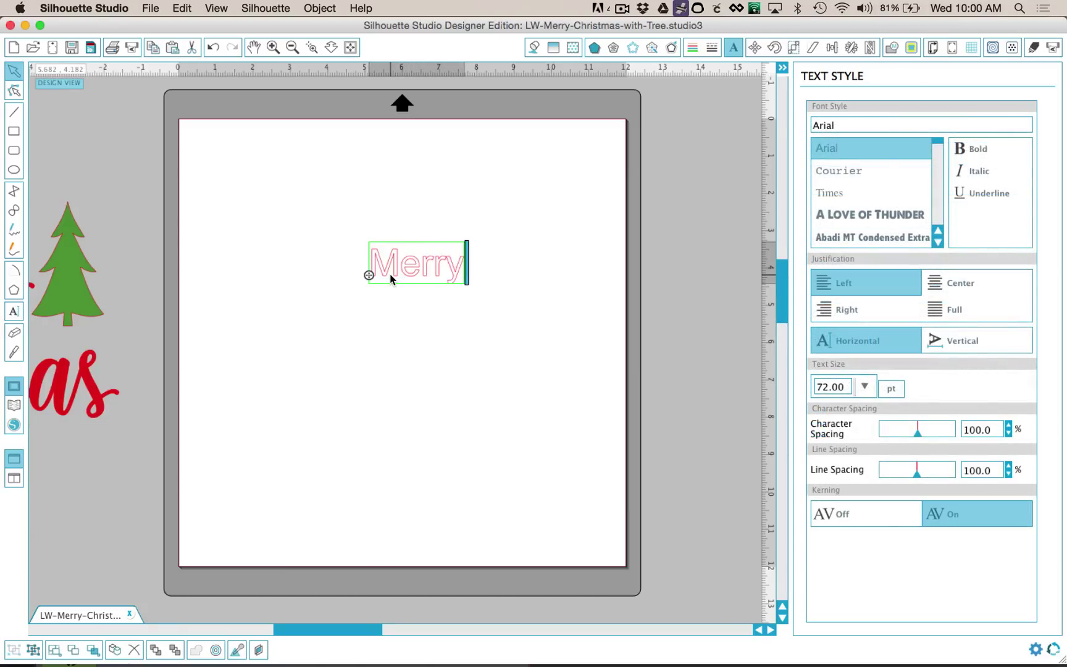
pyautogui.press('Return')
pyautogui.write('C')
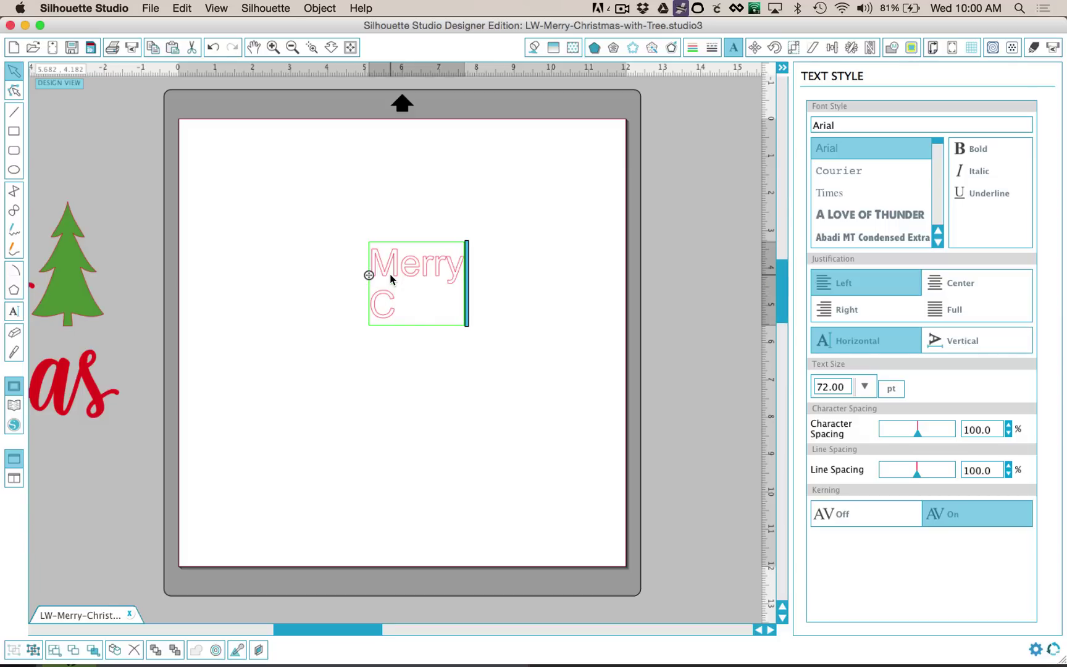
pyautogui.write('hristmas')
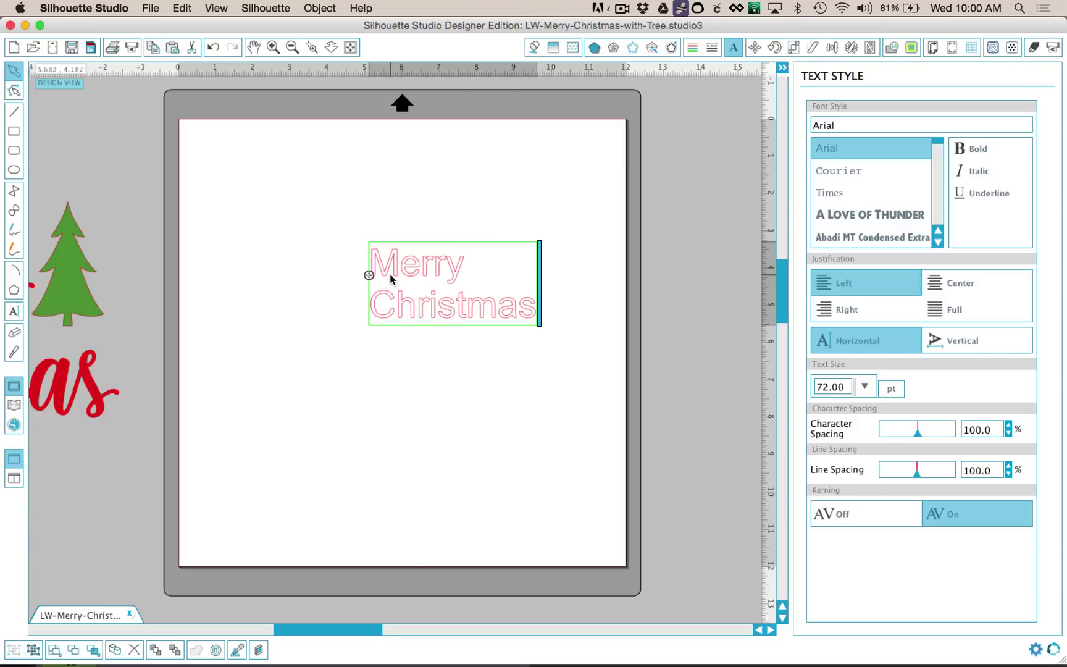
# - Change the Merry Christmas text's font to Stylistics
pyautogui.press('Escape')
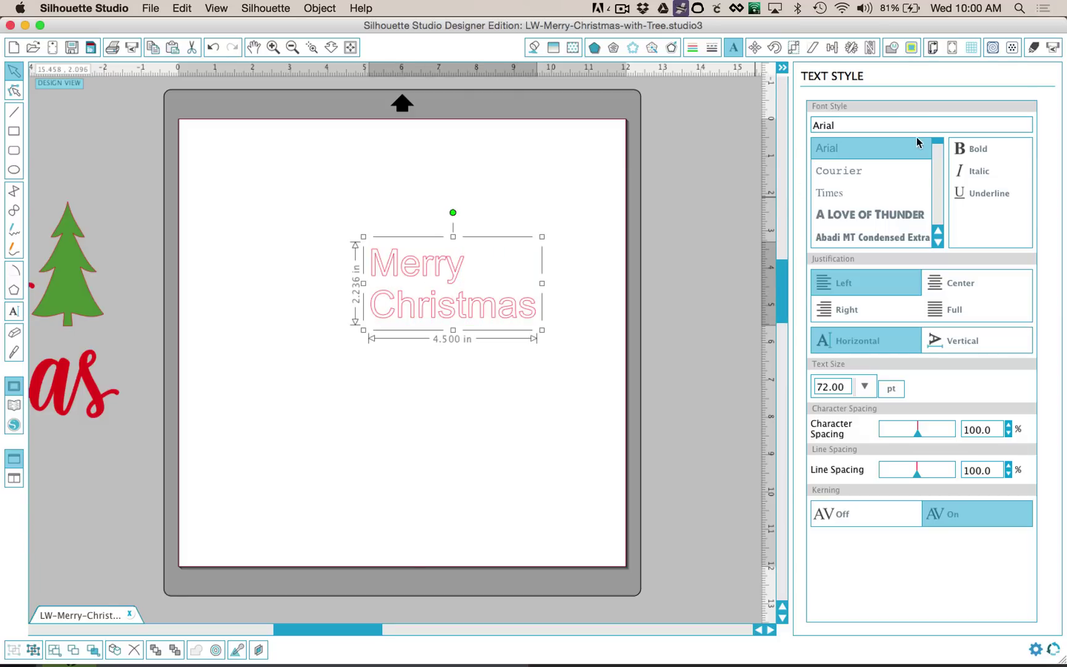
pyautogui.click(863, 124)
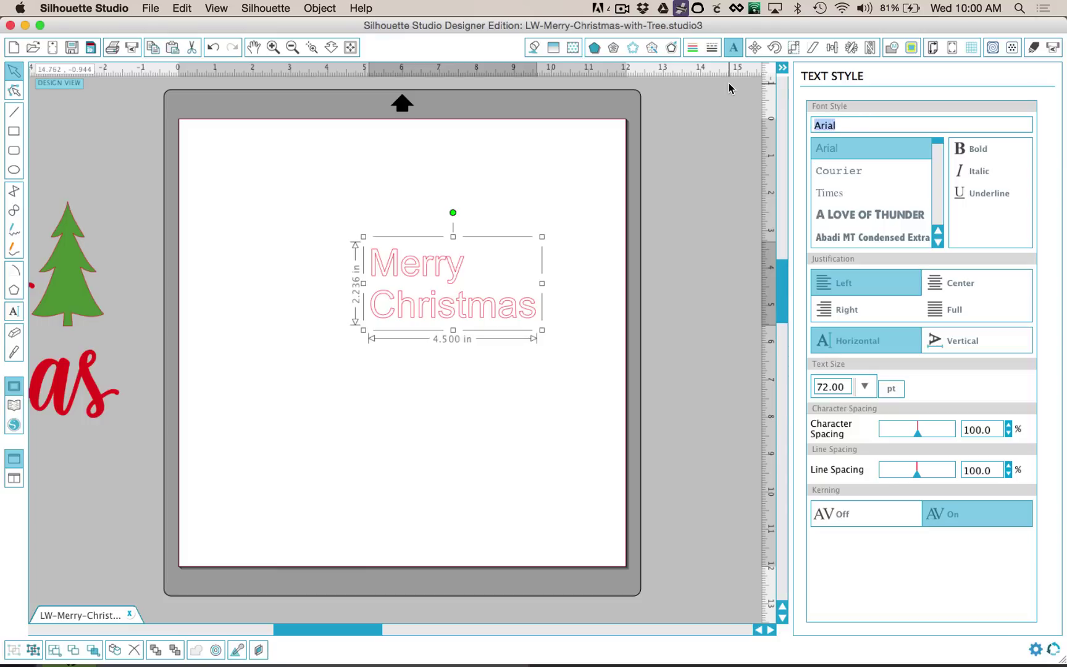
pyautogui.write('s')
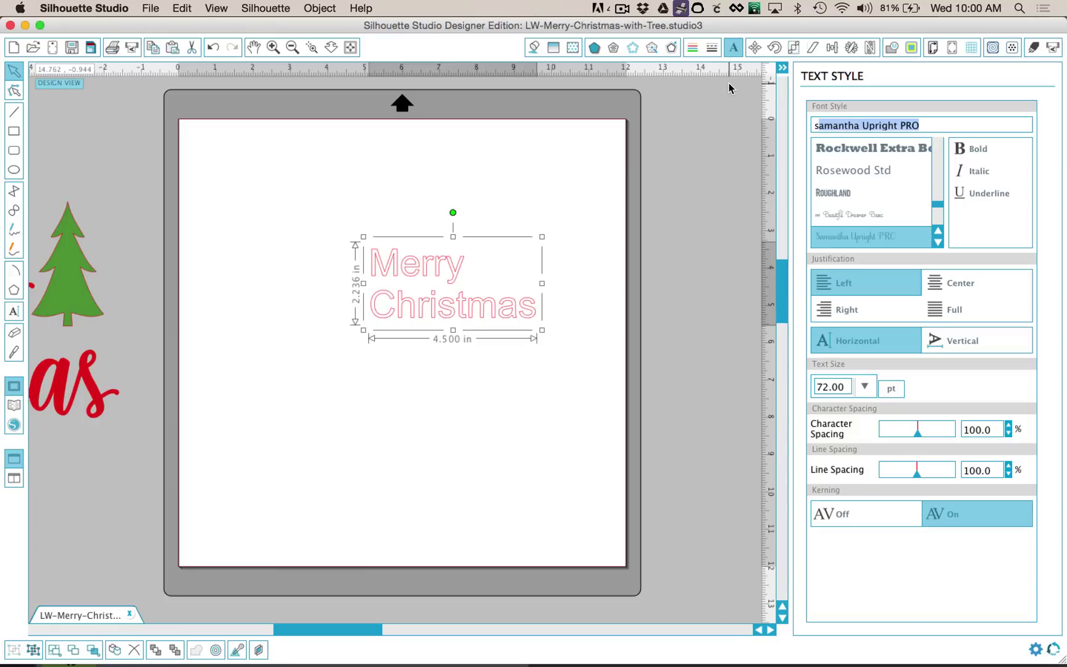
pyautogui.write('ty')
pyautogui.press('Return')
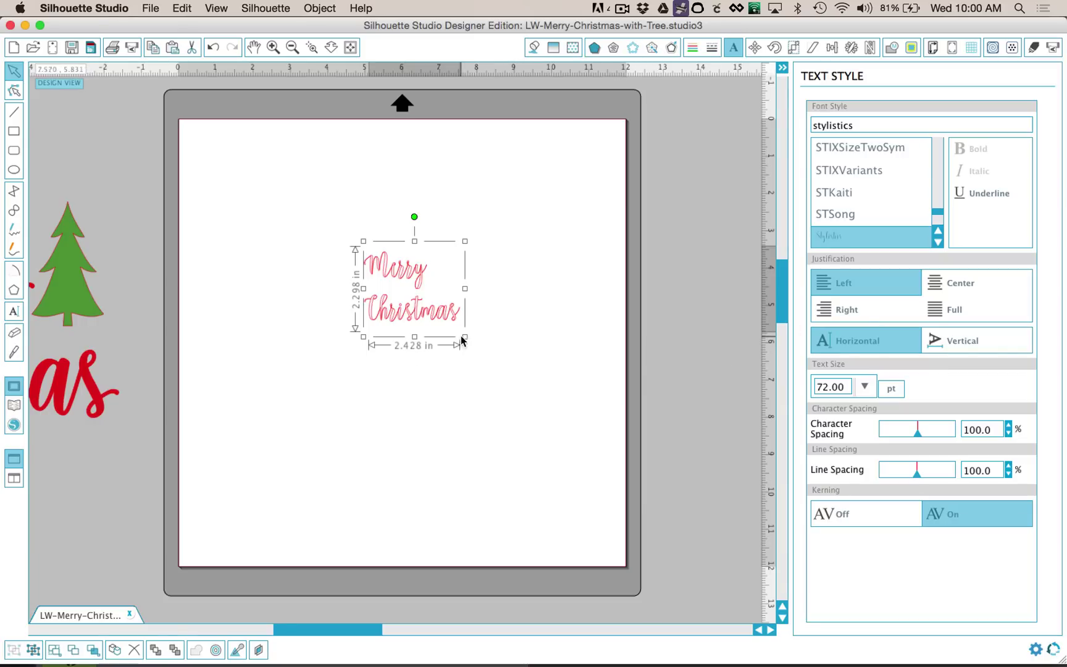
# - Scale the text to 256.6 pt (about 8.64 in wide), centre-justify it, and set line spacing to 66.4%
pyautogui.moveTo(465, 336); pyautogui.dragTo(652, 517)
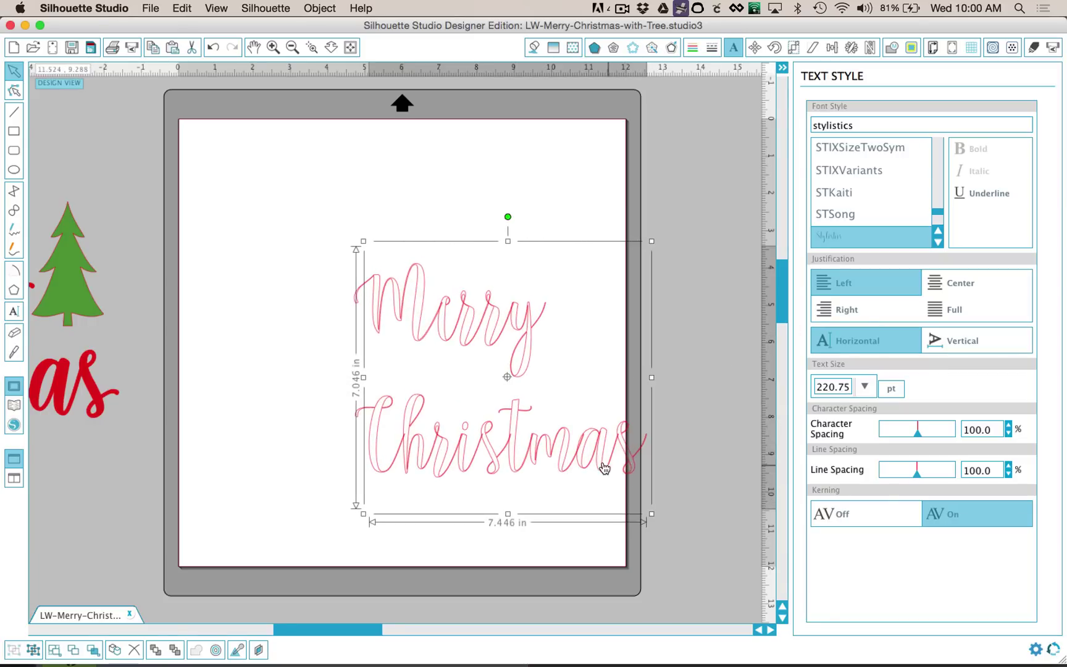
pyautogui.moveTo(605, 469); pyautogui.dragTo(508, 413)
pyautogui.moveTo(554, 457); pyautogui.dragTo(610, 491)
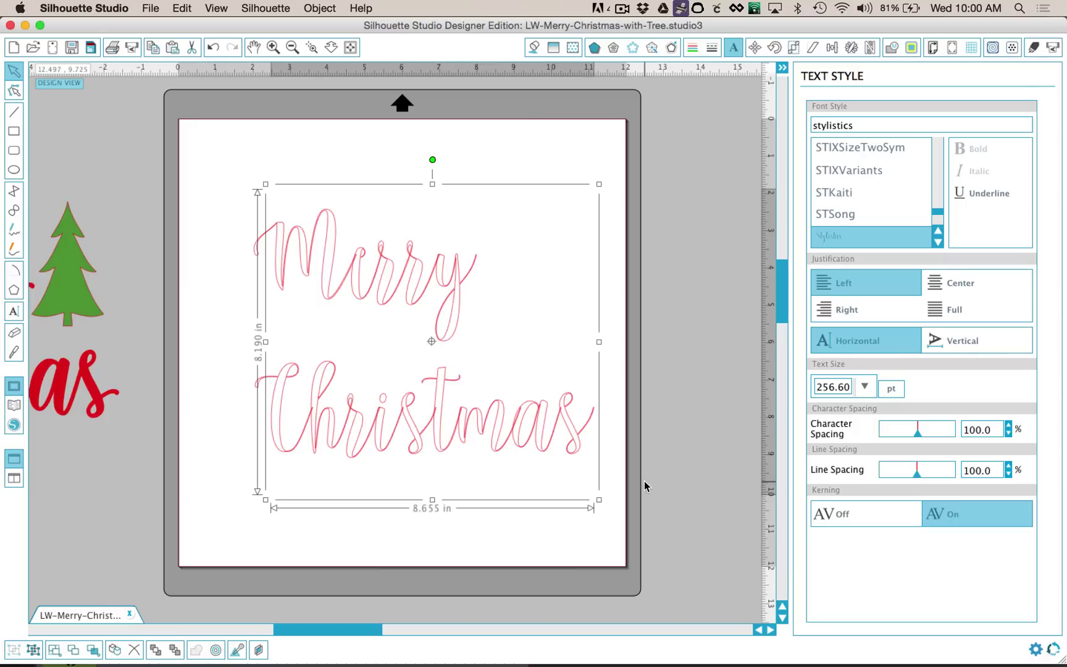
pyautogui.click(955, 290)
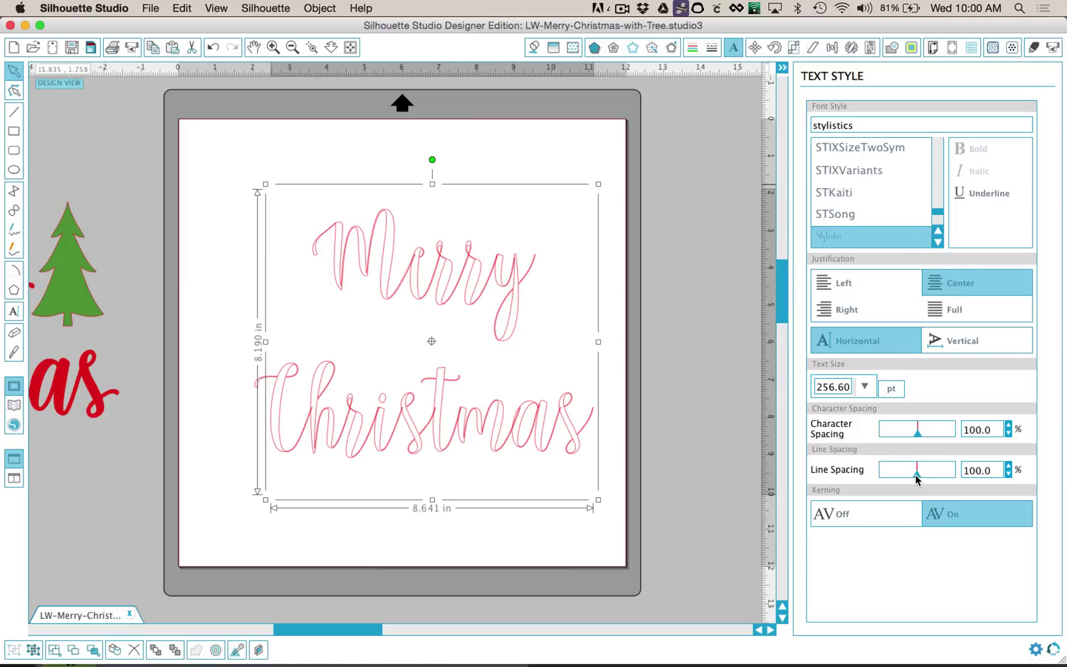
pyautogui.moveTo(915, 476); pyautogui.dragTo(904, 474)
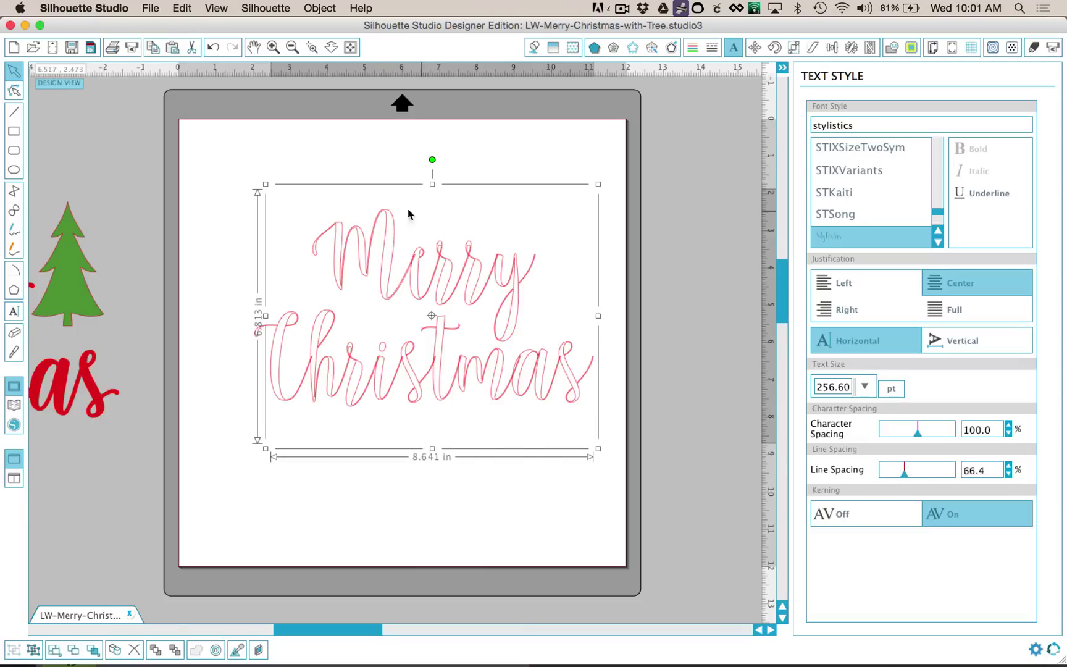
# - Zoom in to inspect the script letters, then zoom back out
pyautogui.scroll(2, 402, 272)
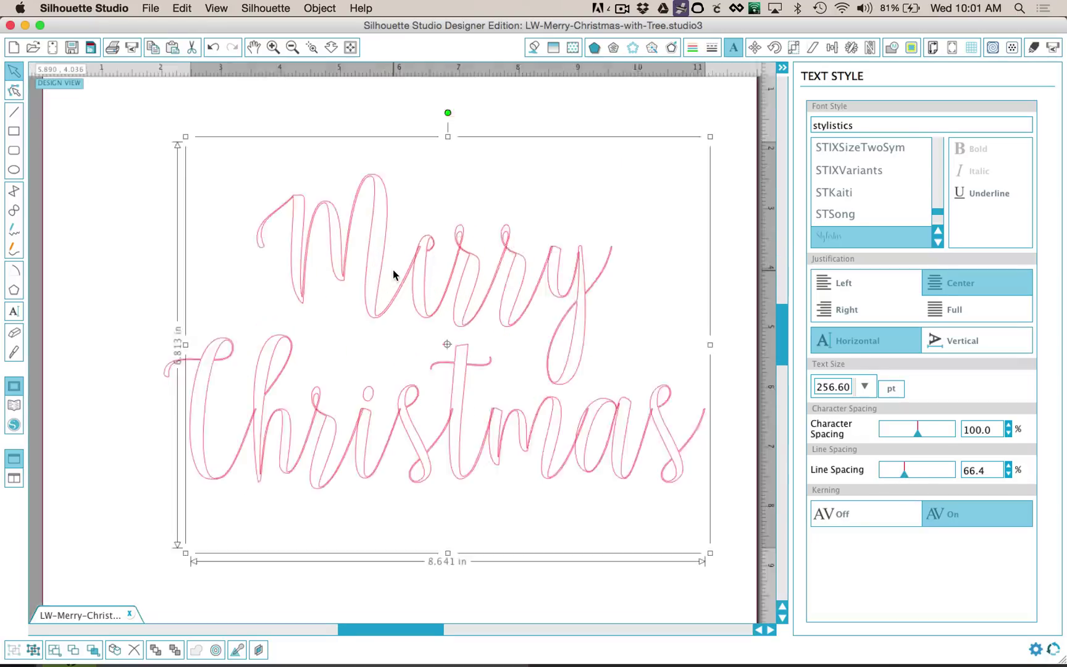
pyautogui.scroll(2, 414, 275)
pyautogui.scroll(2, 470, 262)
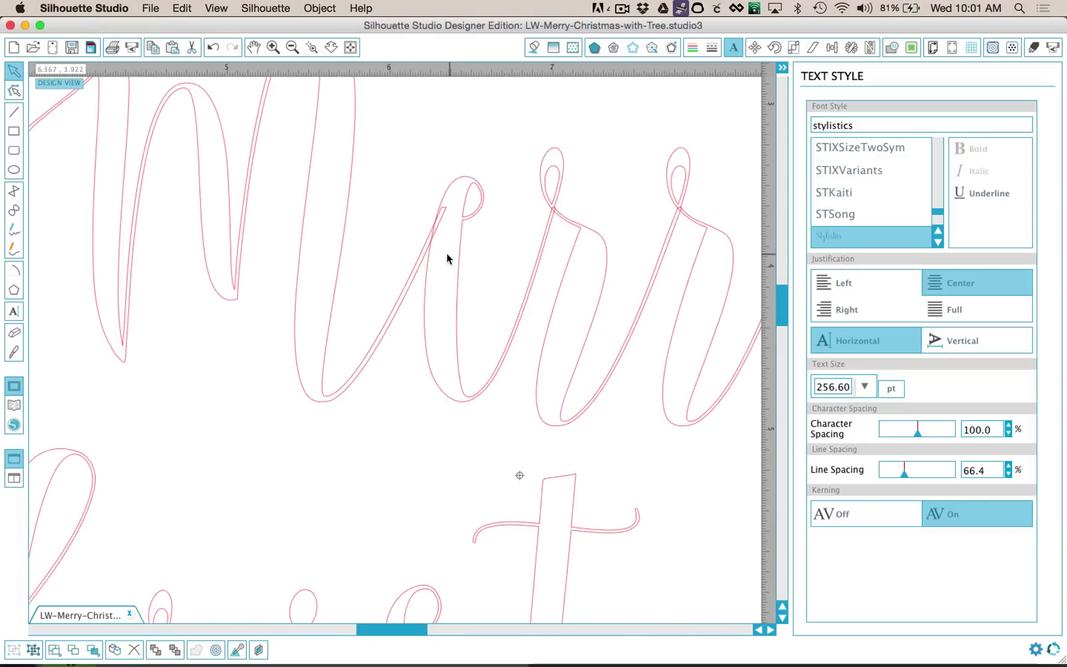
pyautogui.scroll(-3, 433, 311)
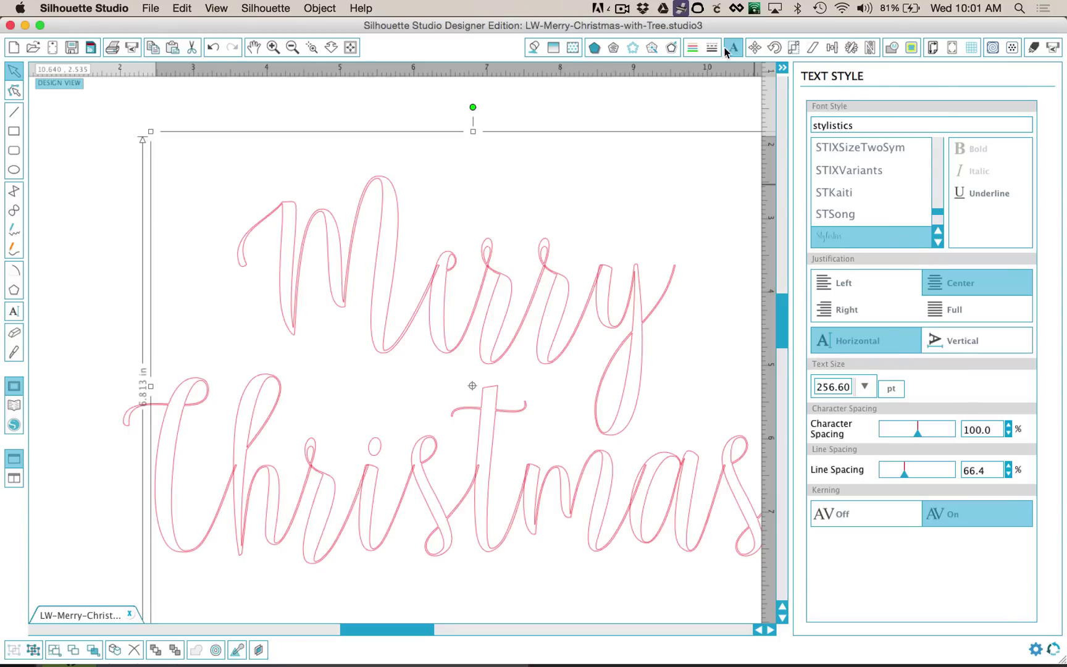
# - Apply a 0.04 in outward offset around the Merry Christmas lettering
pyautogui.click(671, 49)
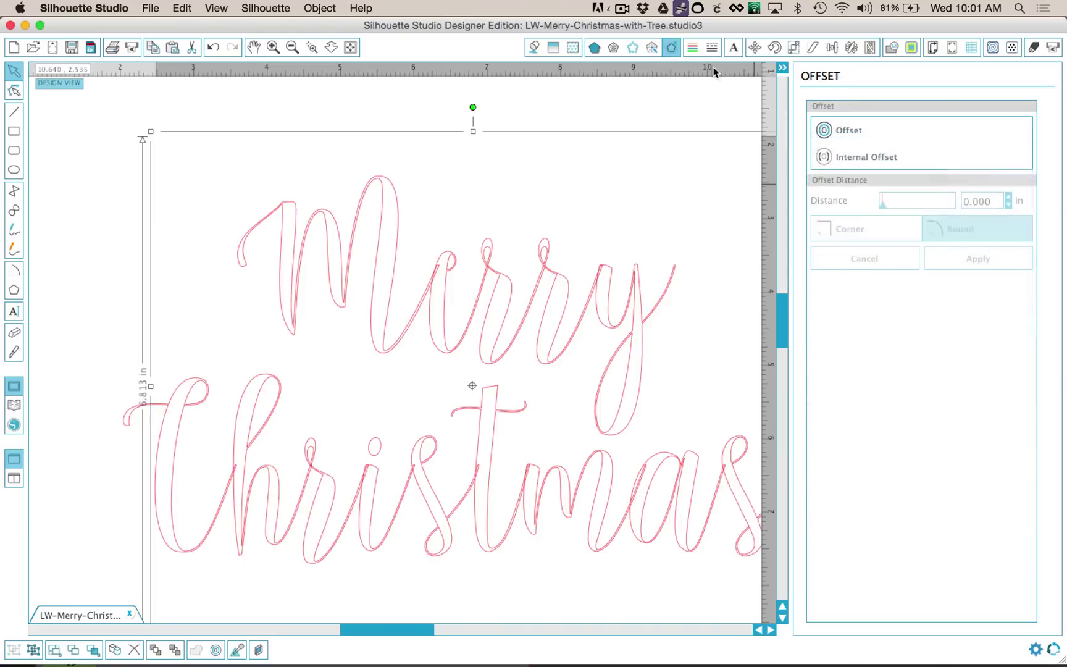
pyautogui.click(858, 137)
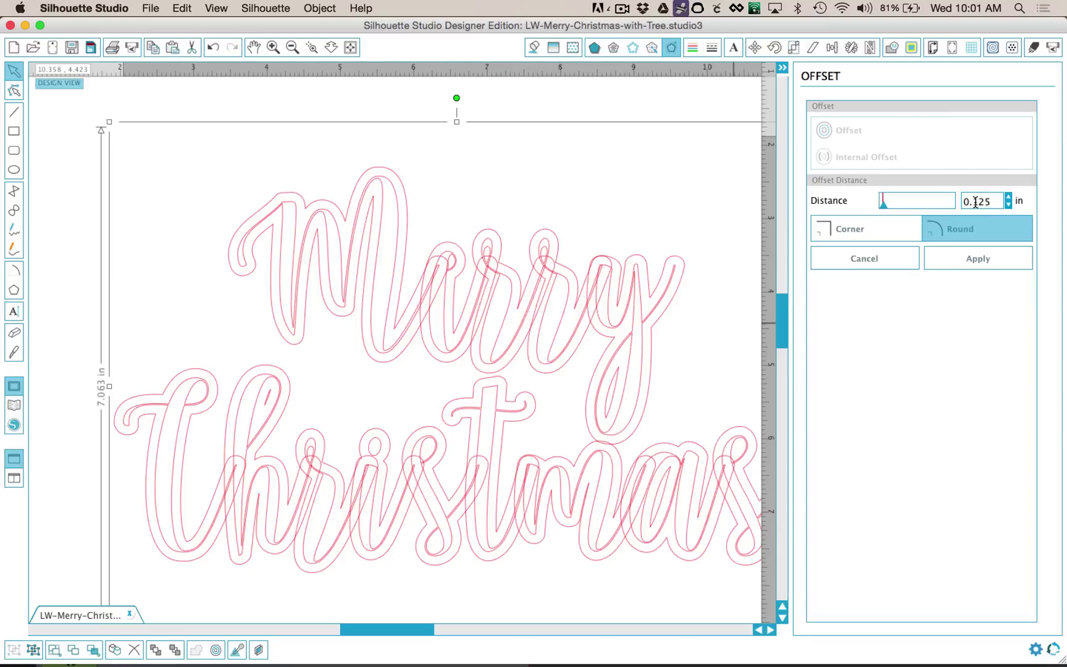
pyautogui.moveTo(975, 202); pyautogui.dragTo(1043, 210)
pyautogui.click(973, 257)
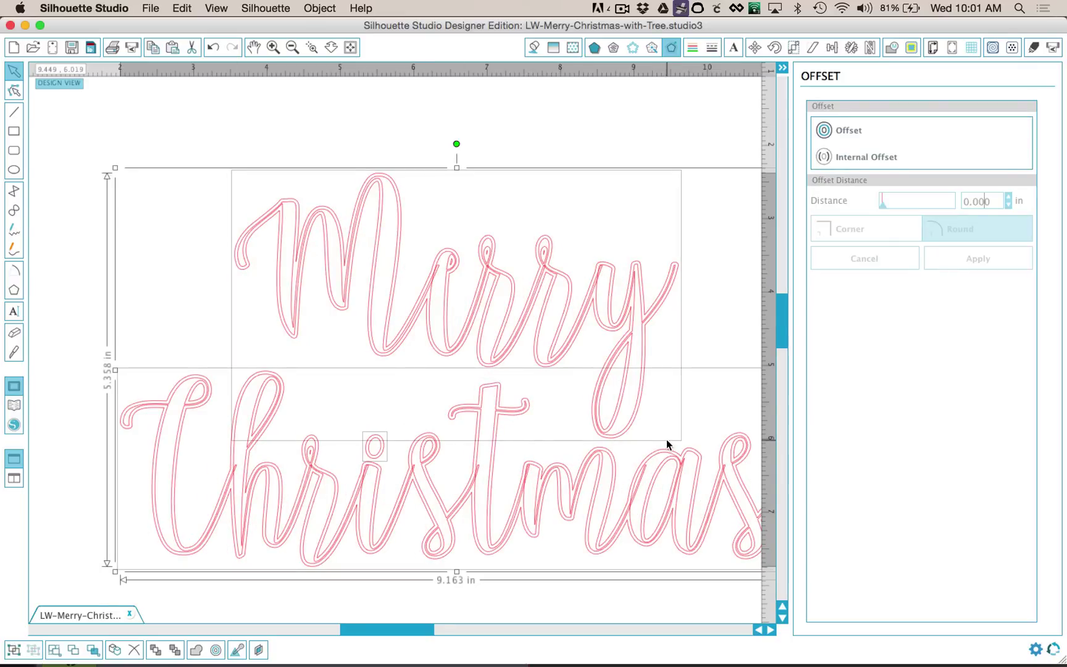
# - Pull the offset outline away from the original text and delete the original thin text
pyautogui.scroll(-5, 661, 438)
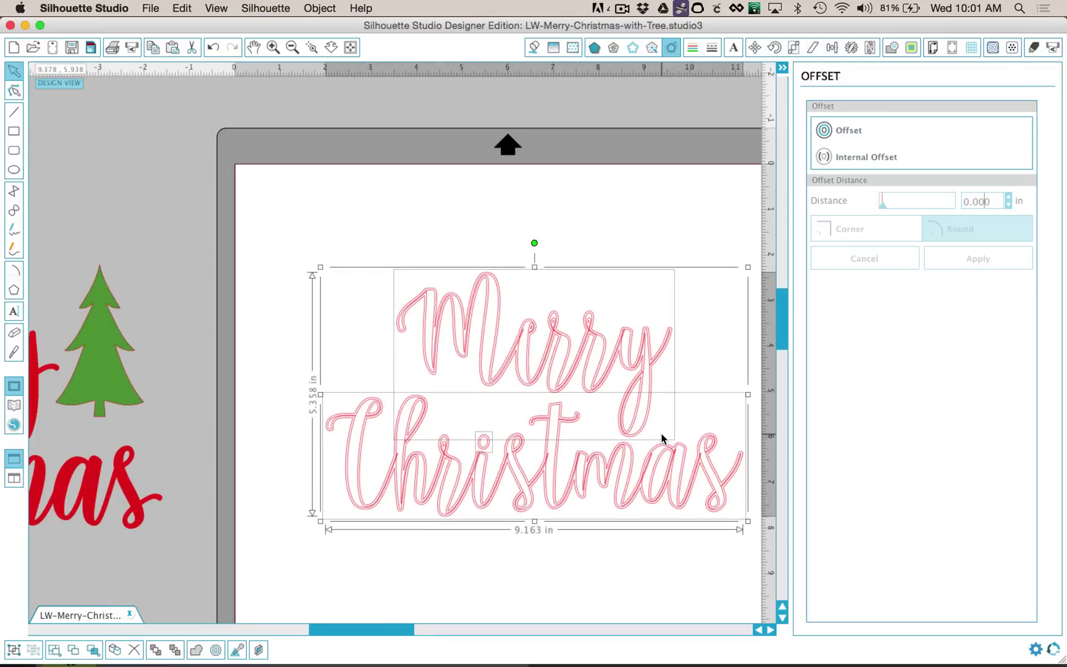
pyautogui.moveTo(662, 436); pyautogui.dragTo(560, 320)
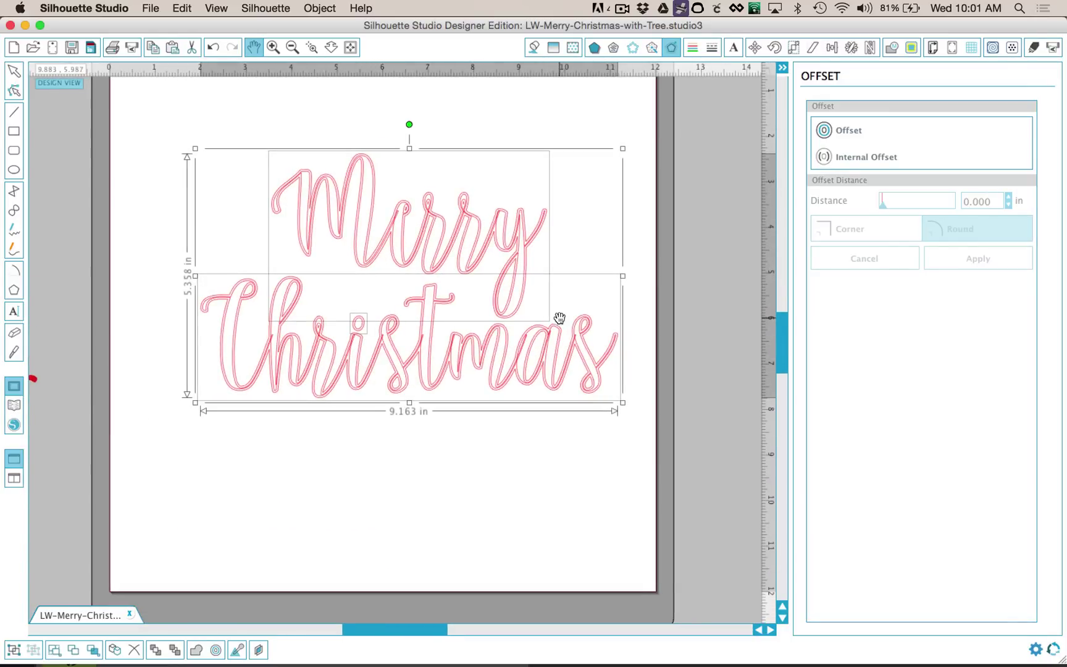
pyautogui.press('space')
pyautogui.moveTo(525, 214); pyautogui.dragTo(524, 557)
pyautogui.moveTo(660, 411); pyautogui.dragTo(194, 123)
pyautogui.press('Delete')
# - Fit the mat in view and move the 9.163 × 5.358 in offset outline back onto the mat
pyautogui.scroll(-1, 264, 148)
pyautogui.scroll(-5, 267, 148)
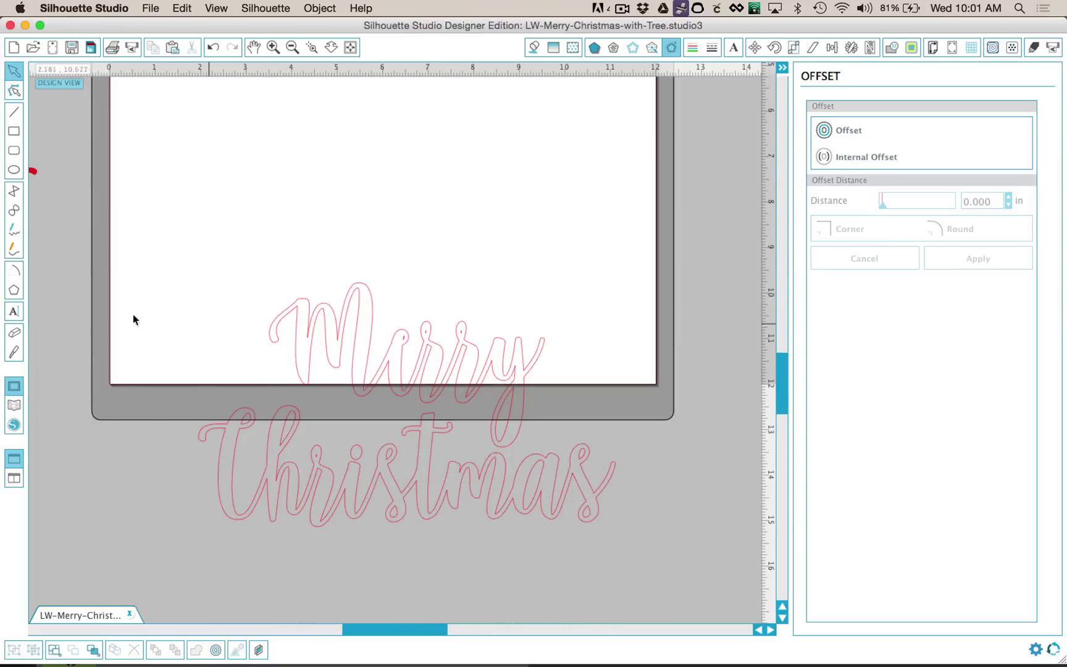
pyautogui.moveTo(133, 317); pyautogui.dragTo(510, 258)
pyautogui.scroll(-1, 533, 512)
pyautogui.click(350, 48)
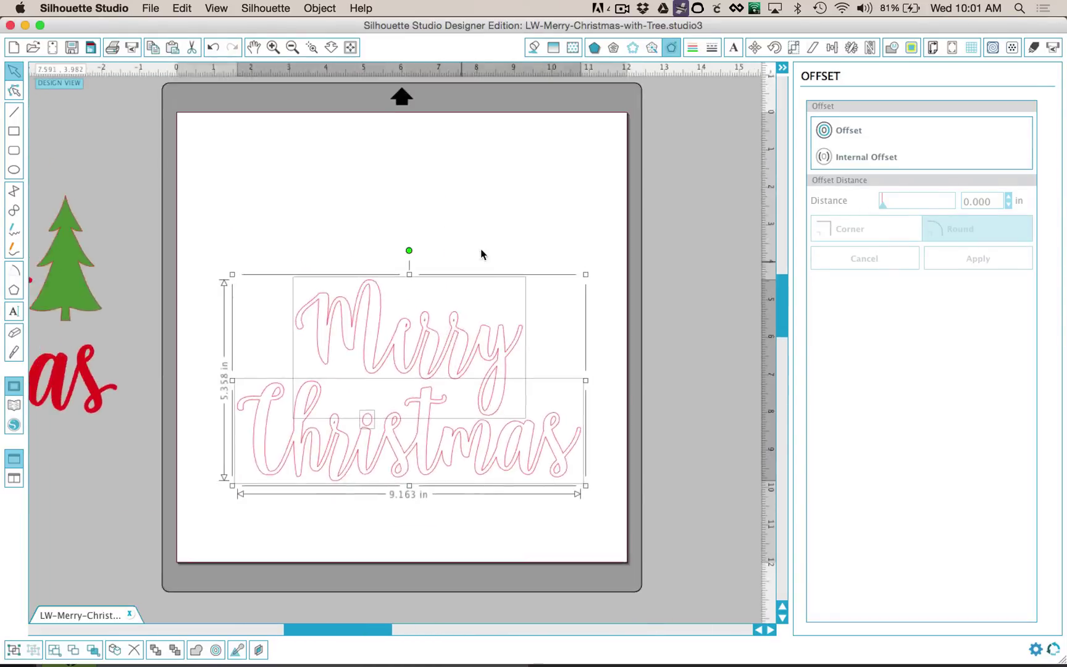
pyautogui.moveTo(460, 342); pyautogui.dragTo(453, 283)
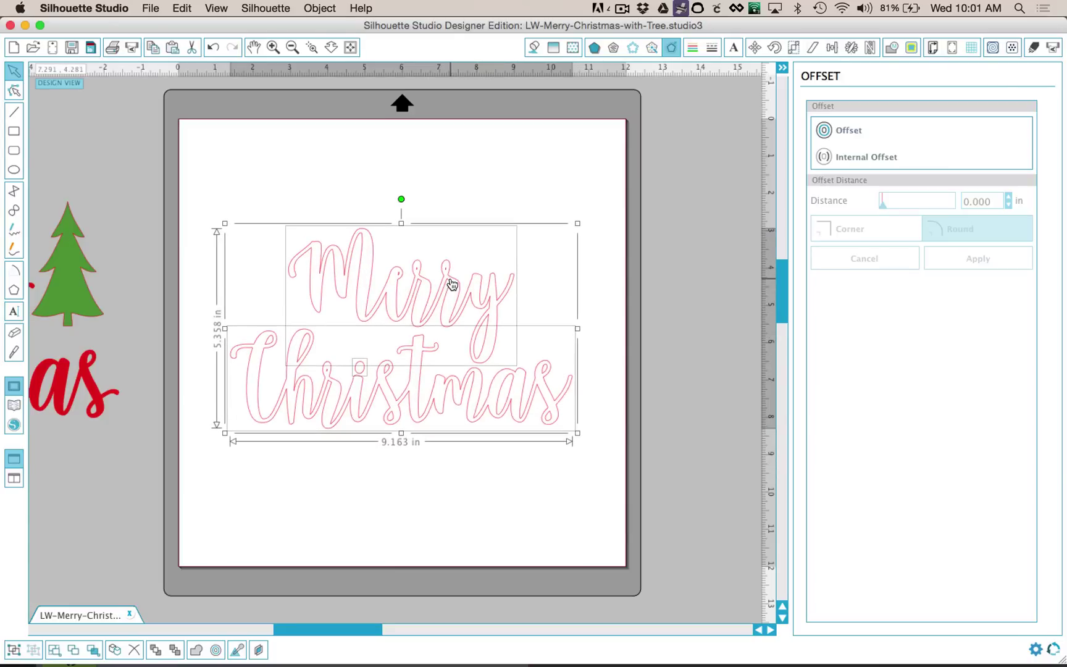
pyautogui.scroll(5, 551, 319)
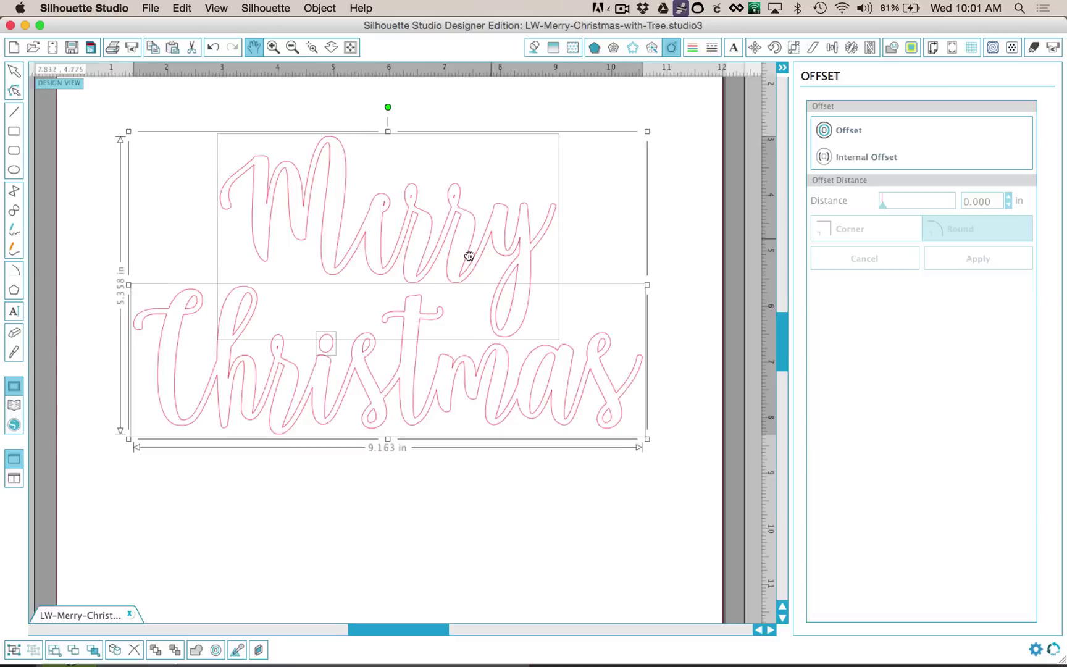
# - Release the offset outline's compound path into separate pieces
pyautogui.moveTo(409, 307); pyautogui.dragTo(459, 255)
pyautogui.scroll(3, 284, 350)
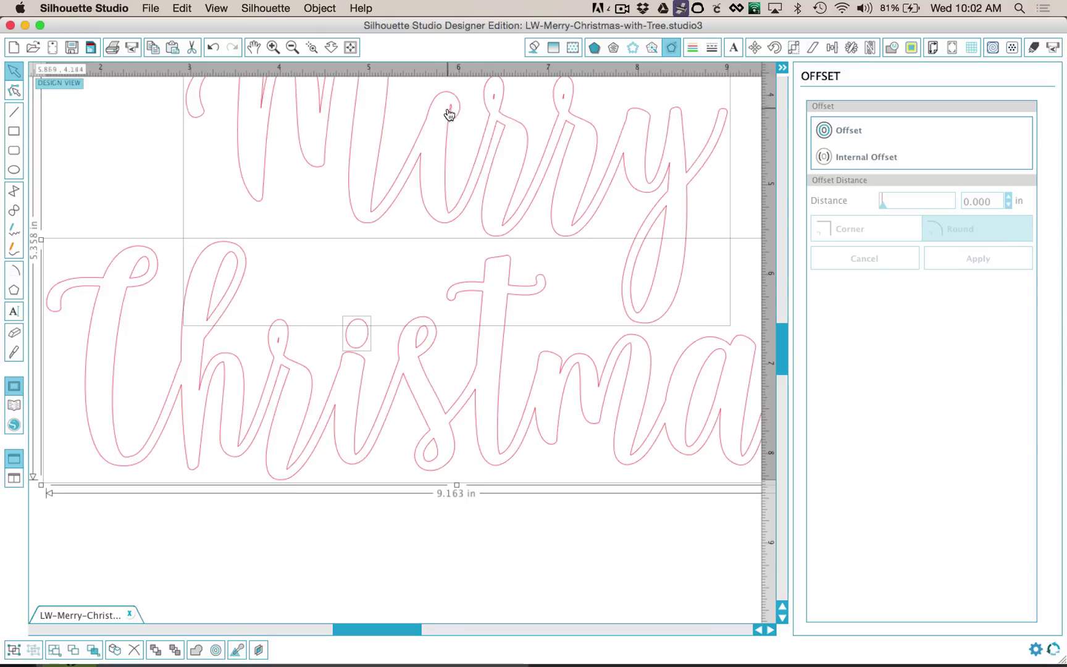
pyautogui.scroll(-2, 575, 191)
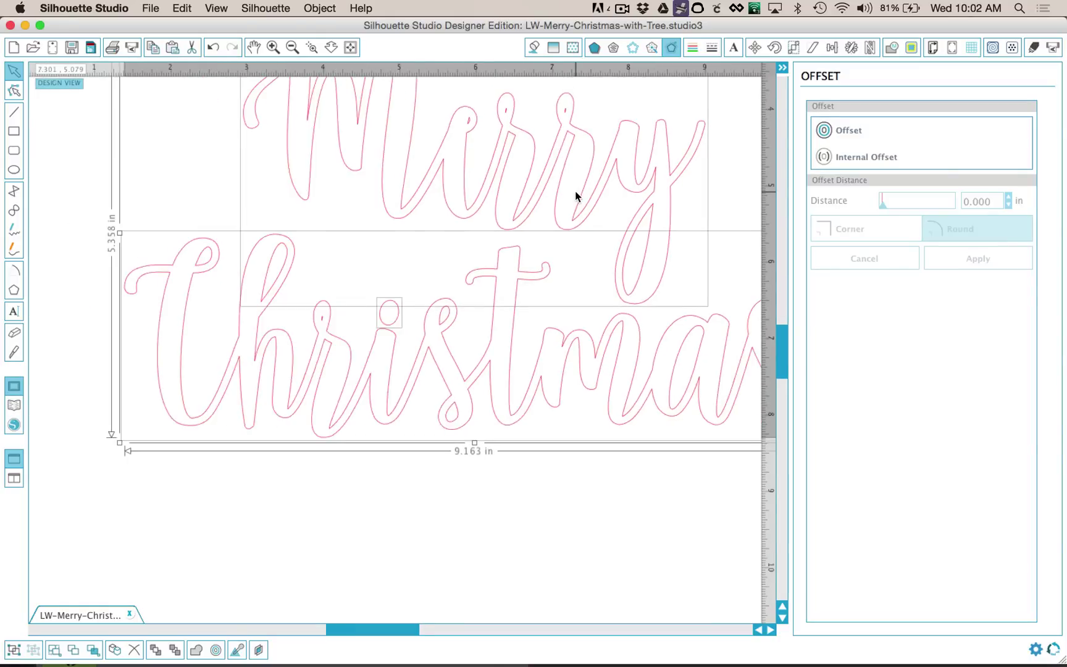
pyautogui.scroll(-1, 575, 192)
pyautogui.hscroll(2, 588, 254)
pyautogui.scroll(1, 588, 254)
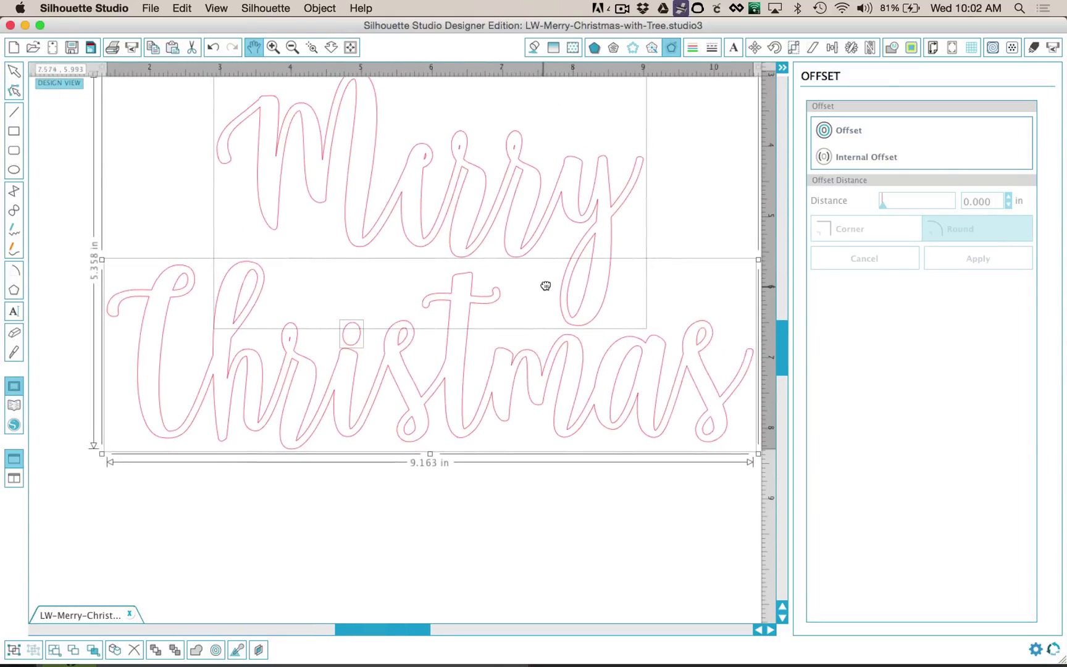
pyautogui.rightClick(535, 243)
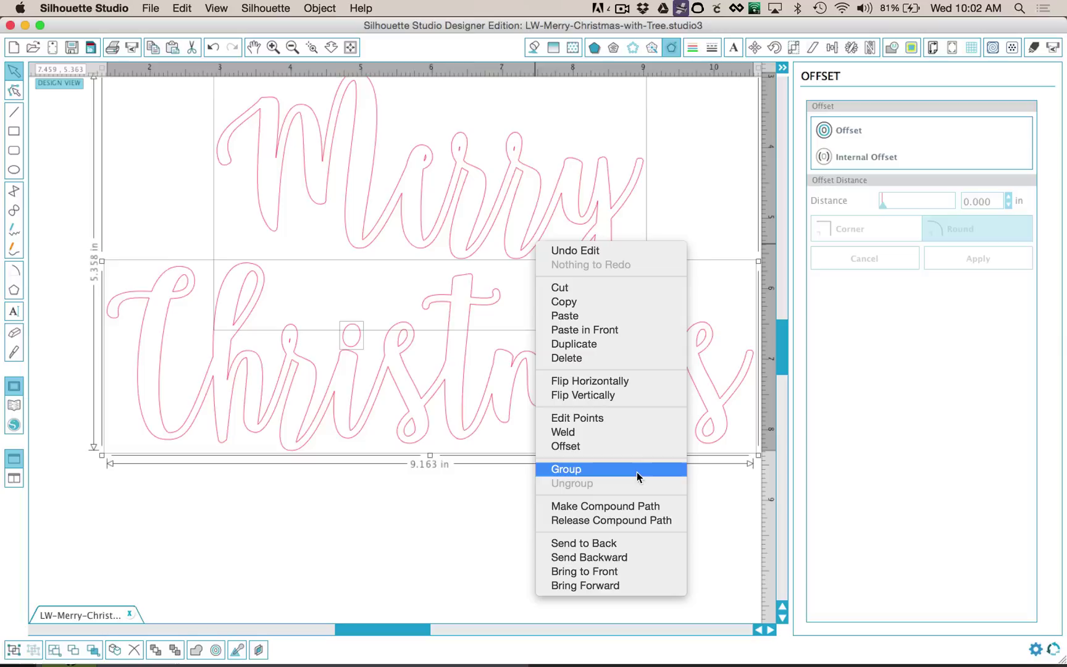
pyautogui.click(652, 520)
pyautogui.click(298, 336)
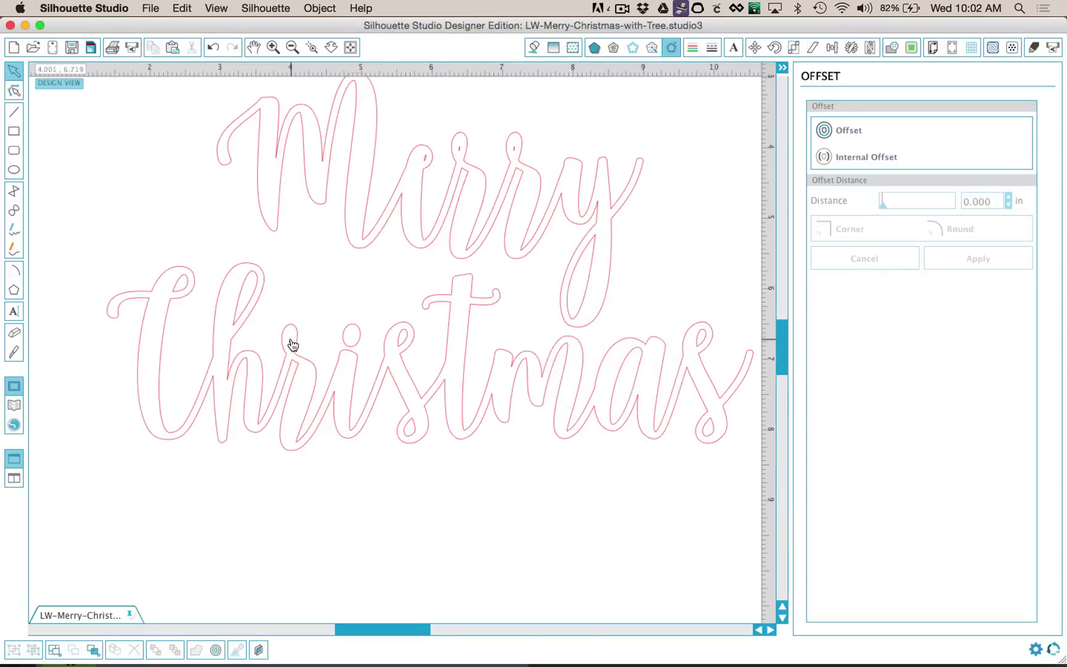
# - Check the small inner pieces of the h and the two r's by selecting them in turn
pyautogui.click(290, 343)
pyautogui.click(293, 342)
pyautogui.click(505, 147)
pyautogui.click(496, 183)
pyautogui.click(459, 147)
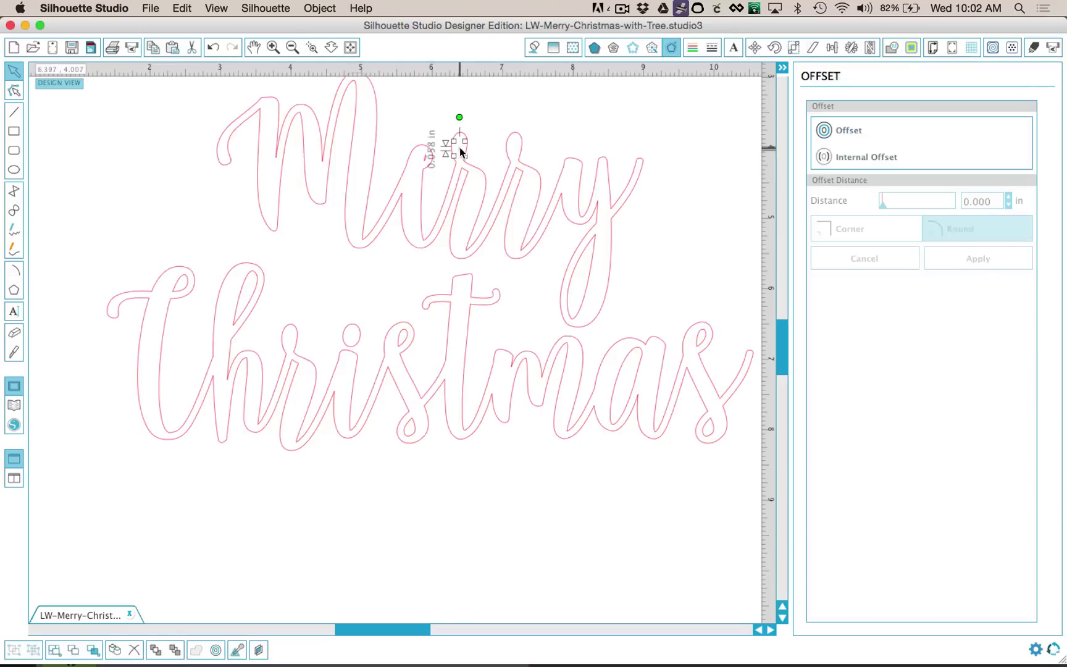
pyautogui.click(452, 161)
pyautogui.scroll(5, 422, 155)
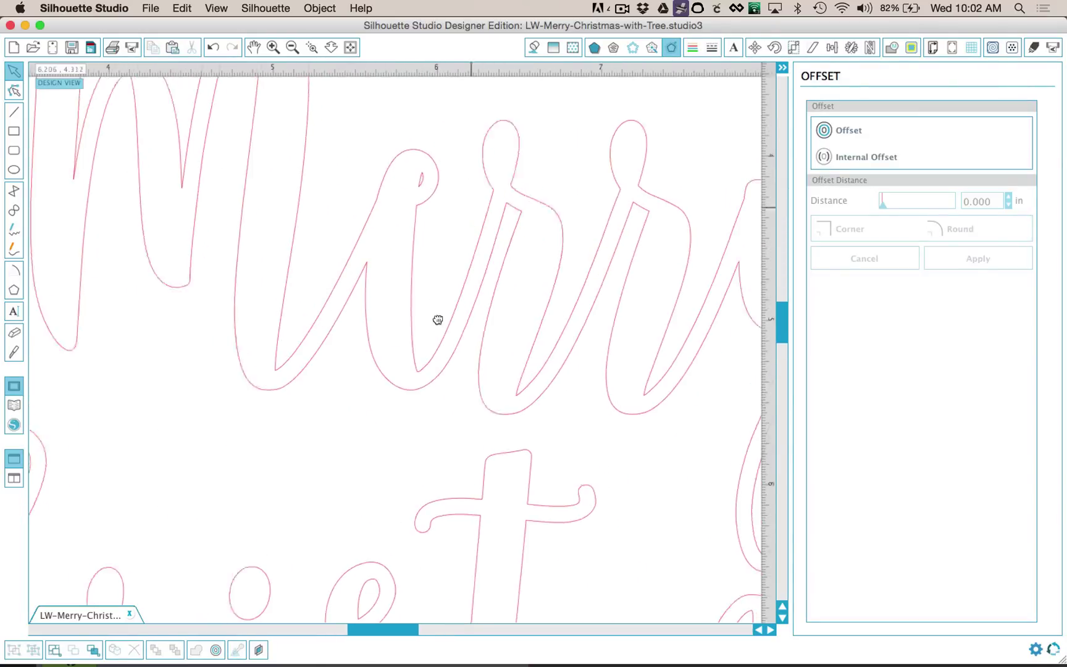
pyautogui.scroll(3, 417, 331)
# - In point editing, select the e hook's three points and nudge them right twice
pyautogui.doubleClick(387, 318)
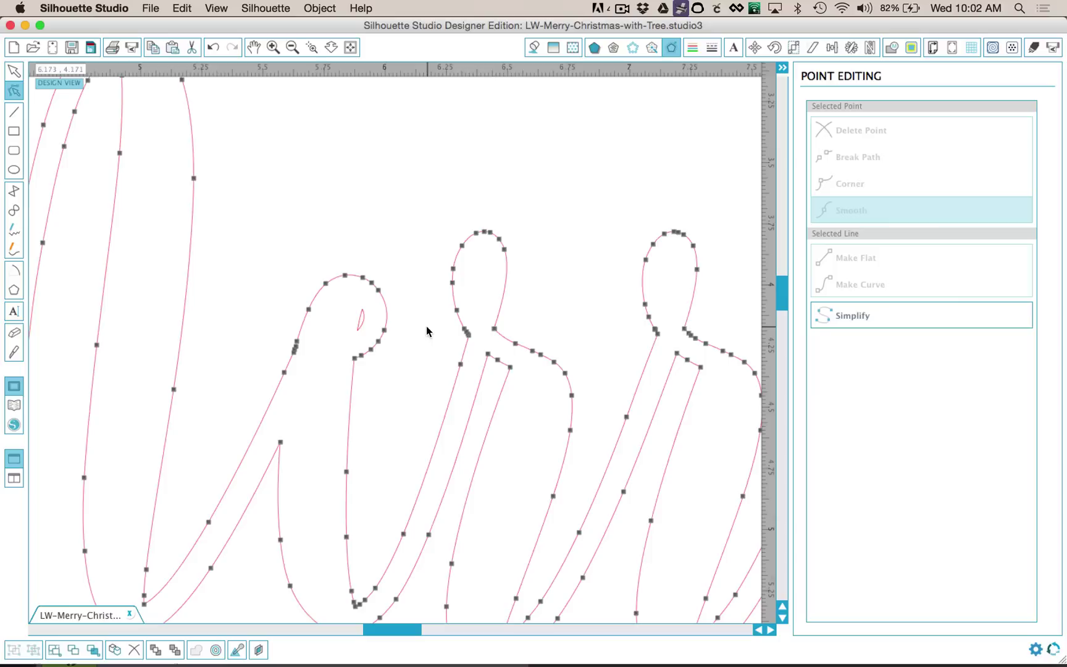
pyautogui.click(364, 278)
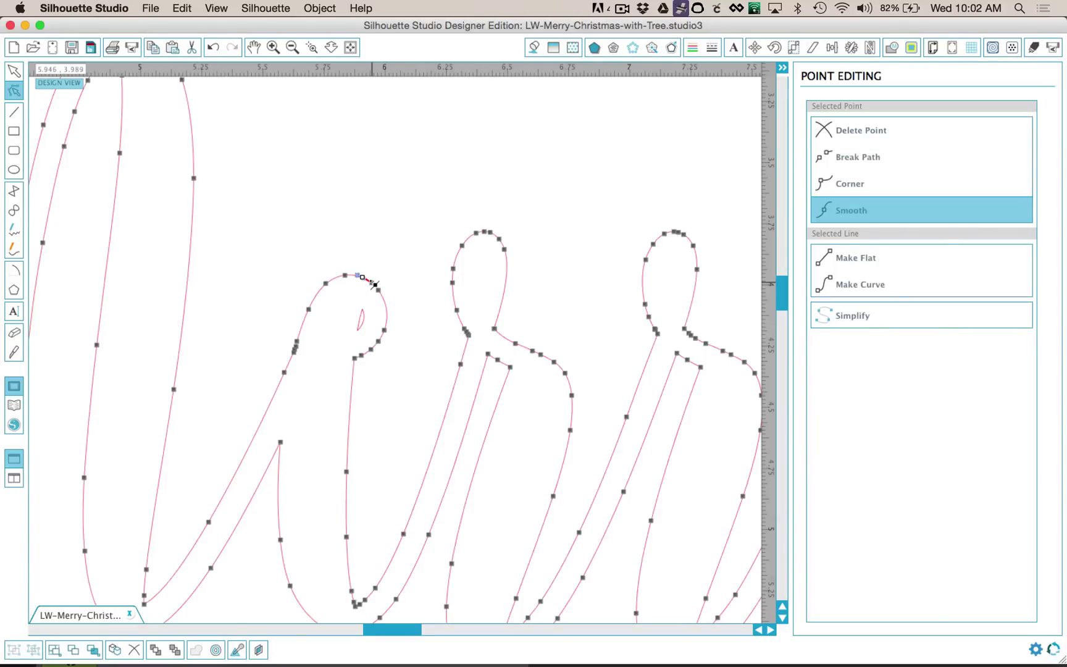
pyautogui.click(380, 294)
pyautogui.click(371, 351)
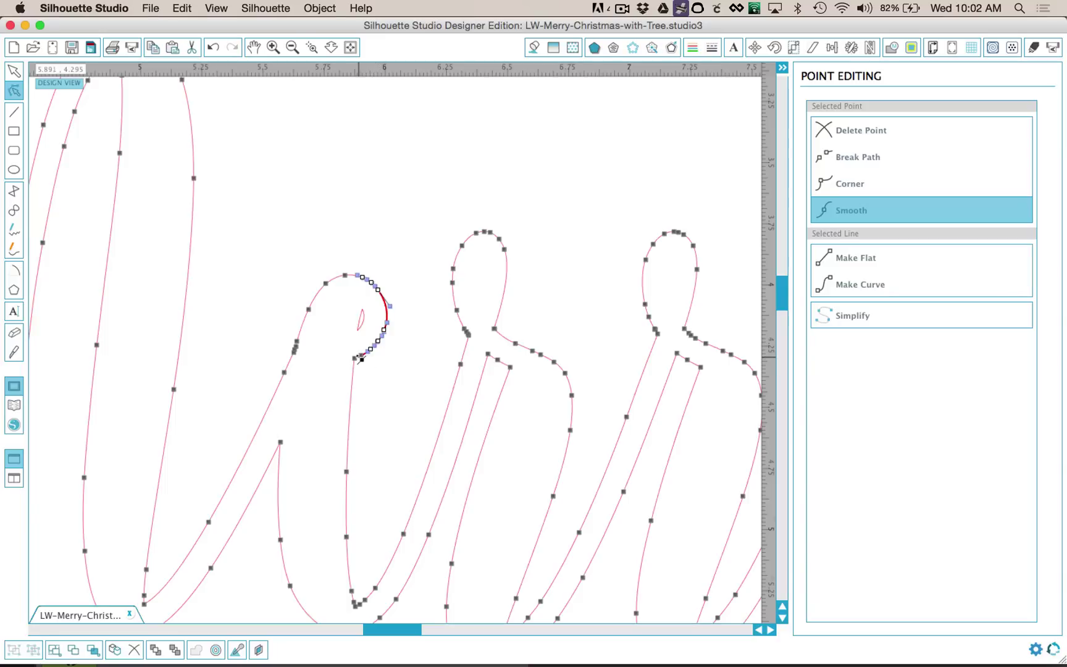
pyautogui.press('Right')
pyautogui.press('Right')
pyautogui.press('Right')
pyautogui.press('Right')
pyautogui.press('Right')
pyautogui.press('Right')
pyautogui.press('Right')
pyautogui.press('Right')
pyautogui.press('Right')
pyautogui.press('Right')
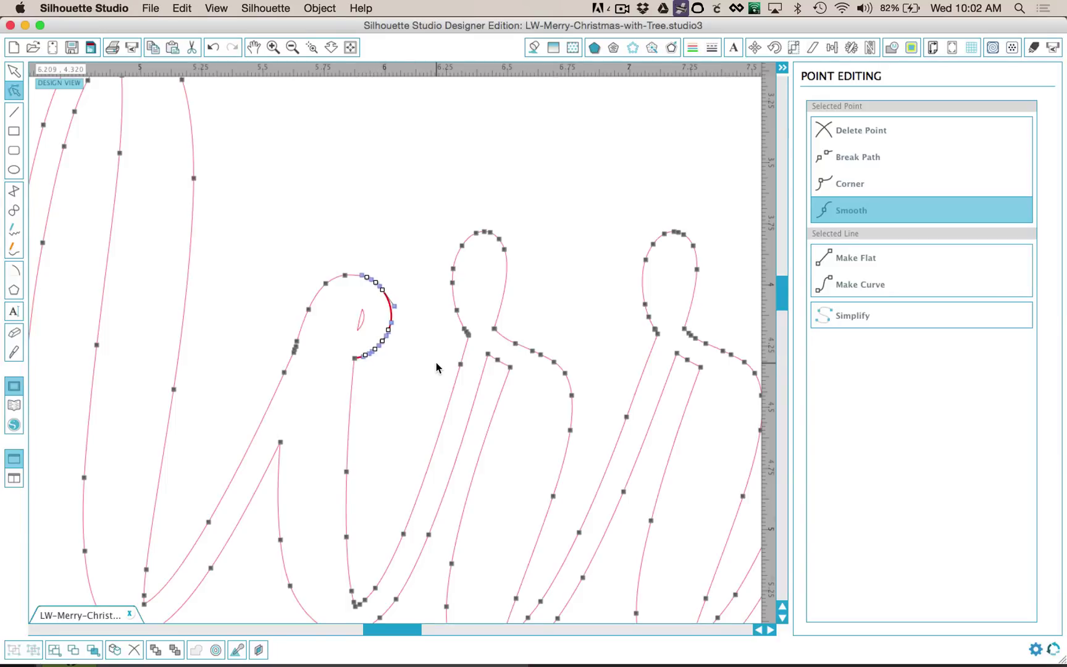
pyautogui.press('Right')
pyautogui.press('Right')
pyautogui.press('Right')
pyautogui.press('Right')
pyautogui.press('Right')
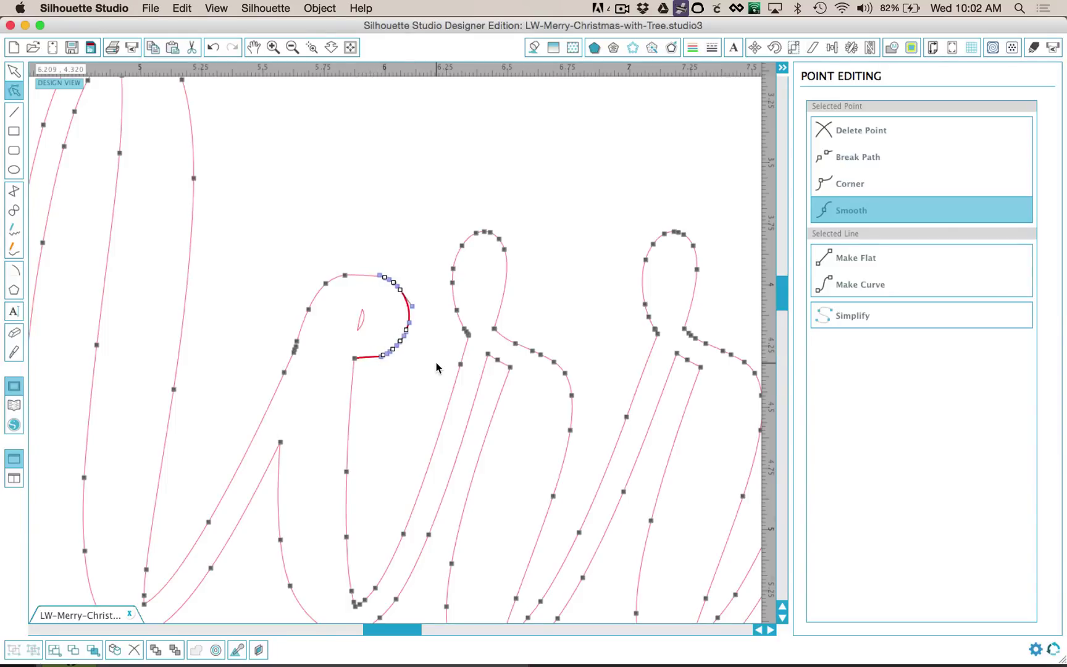
# - Stretch the e's tiny inner teardrop to the right by nudging two of its points
pyautogui.doubleClick(363, 317)
pyautogui.click(364, 315)
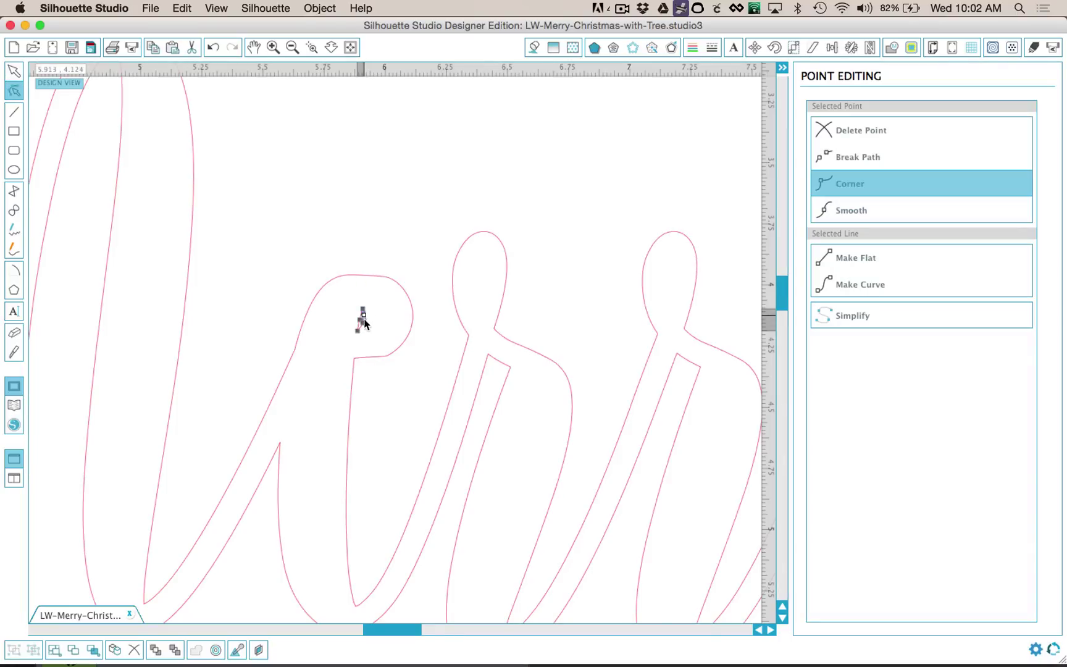
pyautogui.click(362, 322)
pyautogui.press('Right')
pyautogui.press('Right')
pyautogui.press('Right')
pyautogui.press('Right')
pyautogui.press('Right')
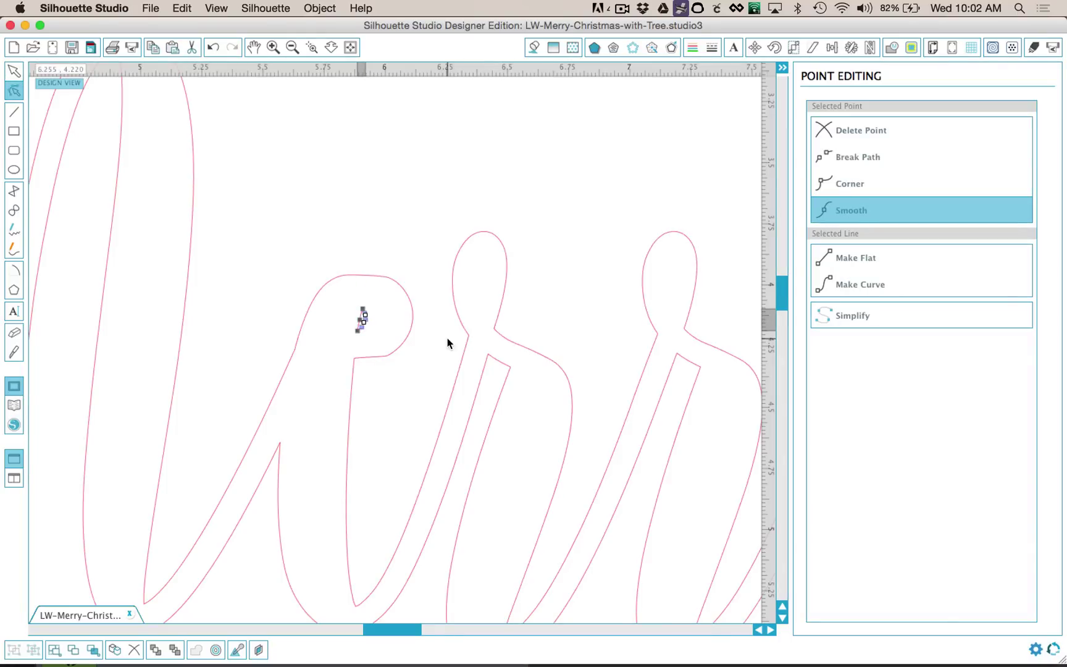
pyautogui.press('Right')
pyautogui.press('Right')
# - Round the lower and top edges of the e's inner opening into a smooth D-like shape
pyautogui.scroll(4, 395, 337)
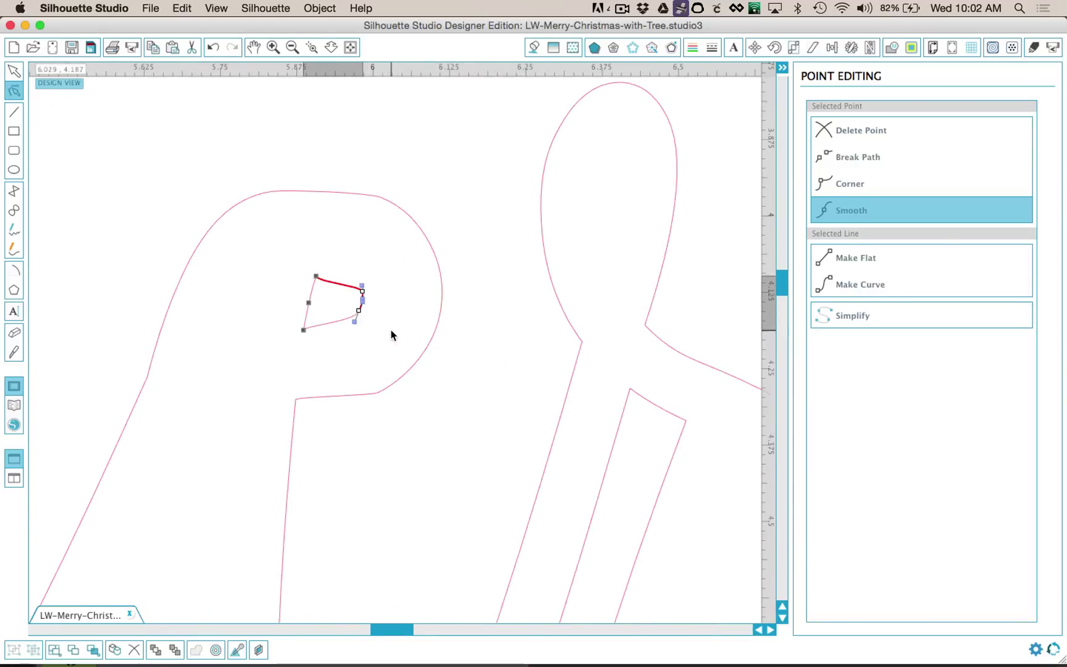
pyautogui.moveTo(357, 324); pyautogui.dragTo(347, 334)
pyautogui.moveTo(363, 285); pyautogui.dragTo(332, 272)
pyautogui.click(316, 278)
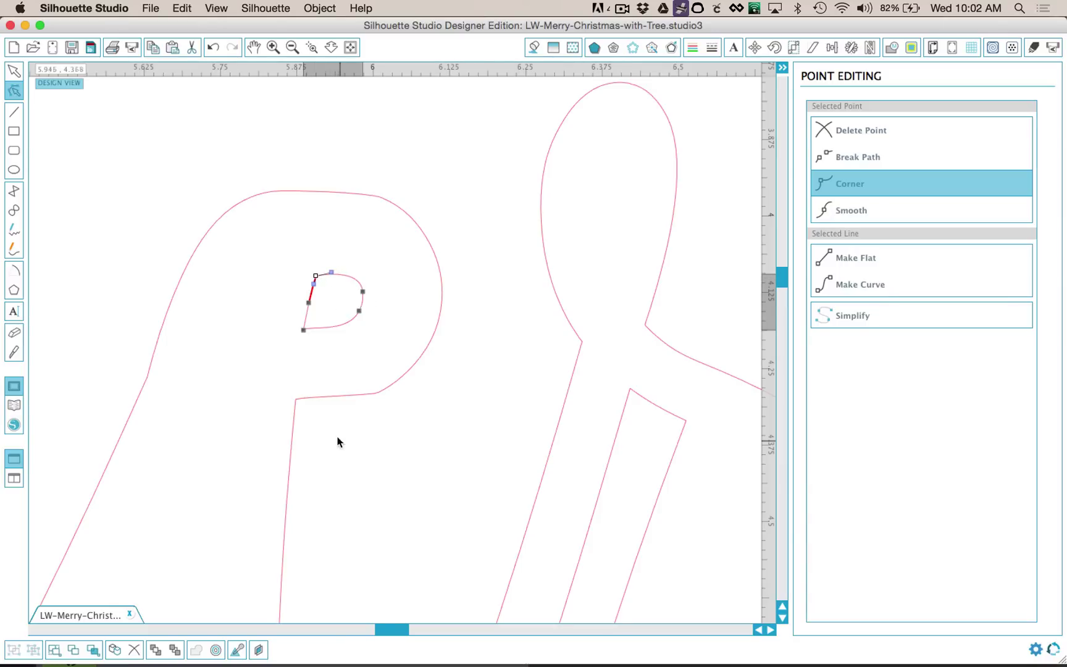
# - Ease the curve where the e's hook meets the stem
pyautogui.click(329, 400)
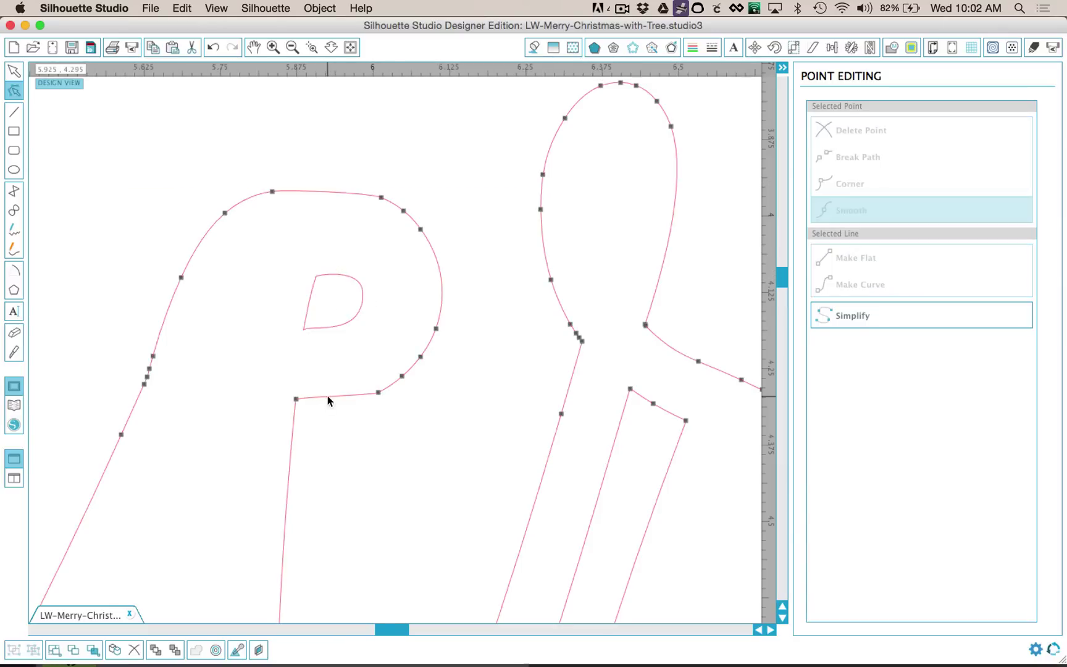
pyautogui.click(296, 399)
pyautogui.moveTo(307, 398)
pyautogui.mouseDown()
pyautogui.moveTo(328, 408)
pyautogui.moveTo(319, 404)
pyautogui.mouseUp()
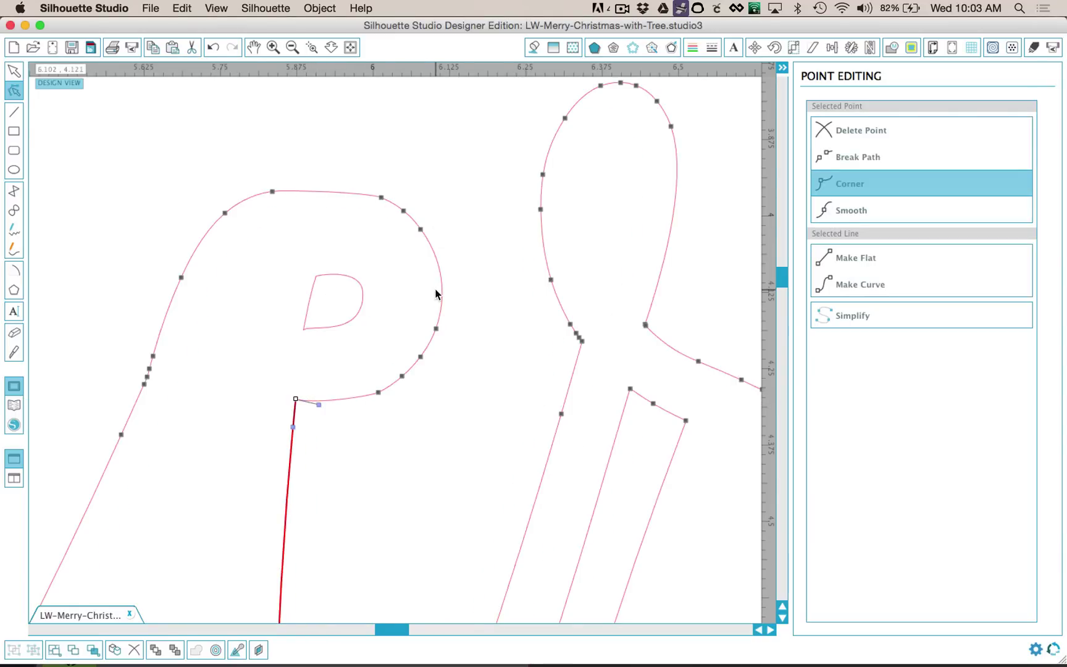
pyautogui.scroll(-5, 439, 293)
pyautogui.scroll(-8, 447, 297)
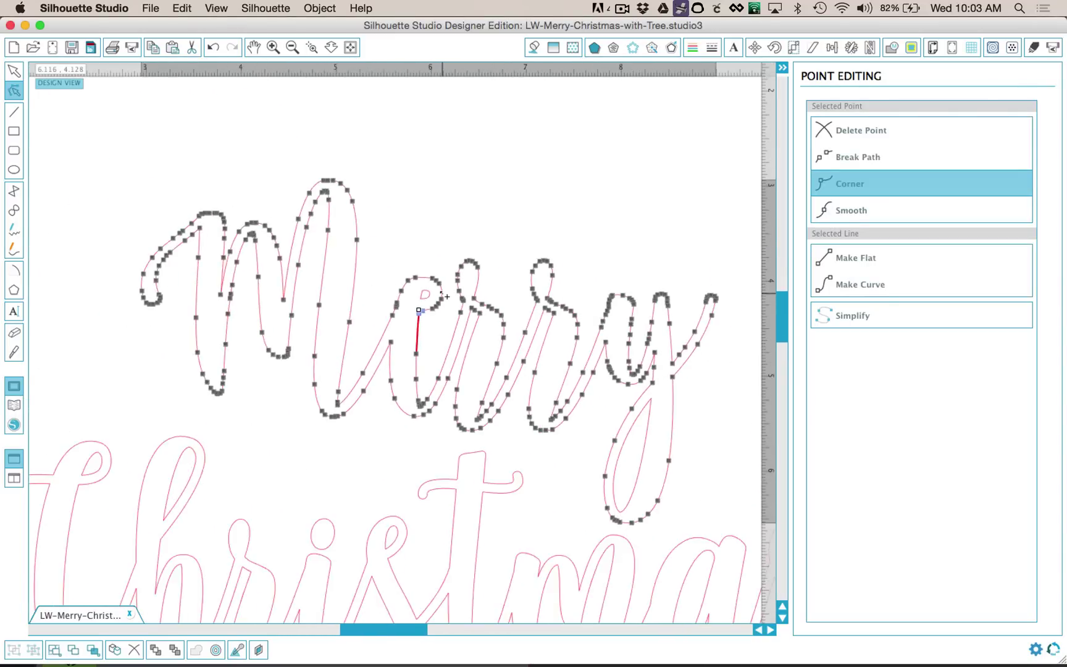
# - Group the Merry letter pieces and shift Merry slightly to the left
pyautogui.click(447, 223)
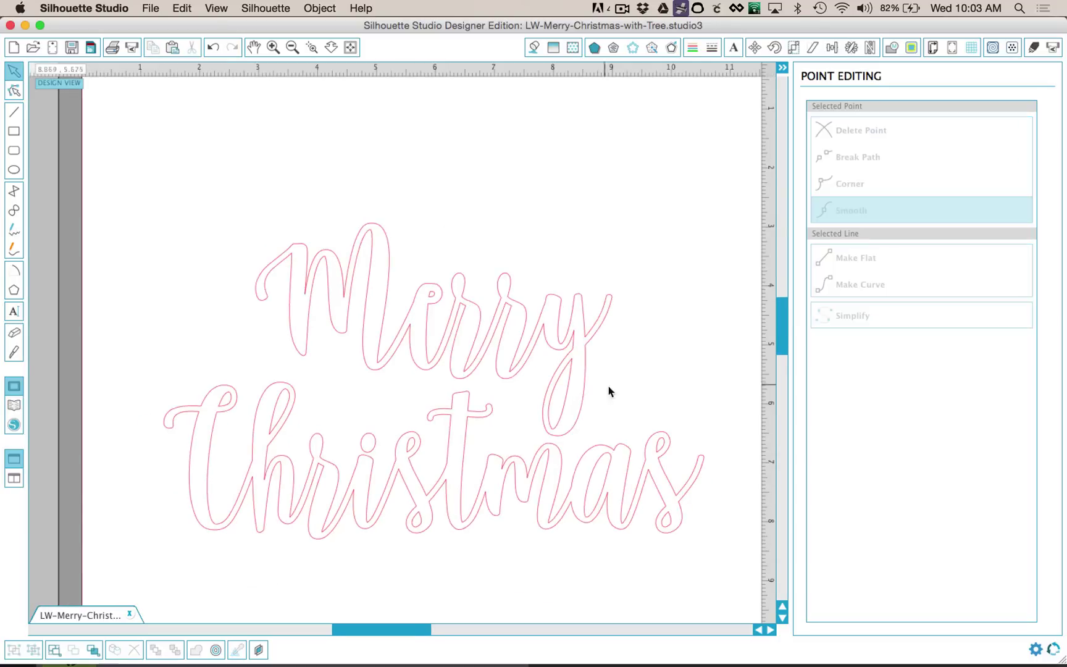
pyautogui.scroll(-5, 609, 390)
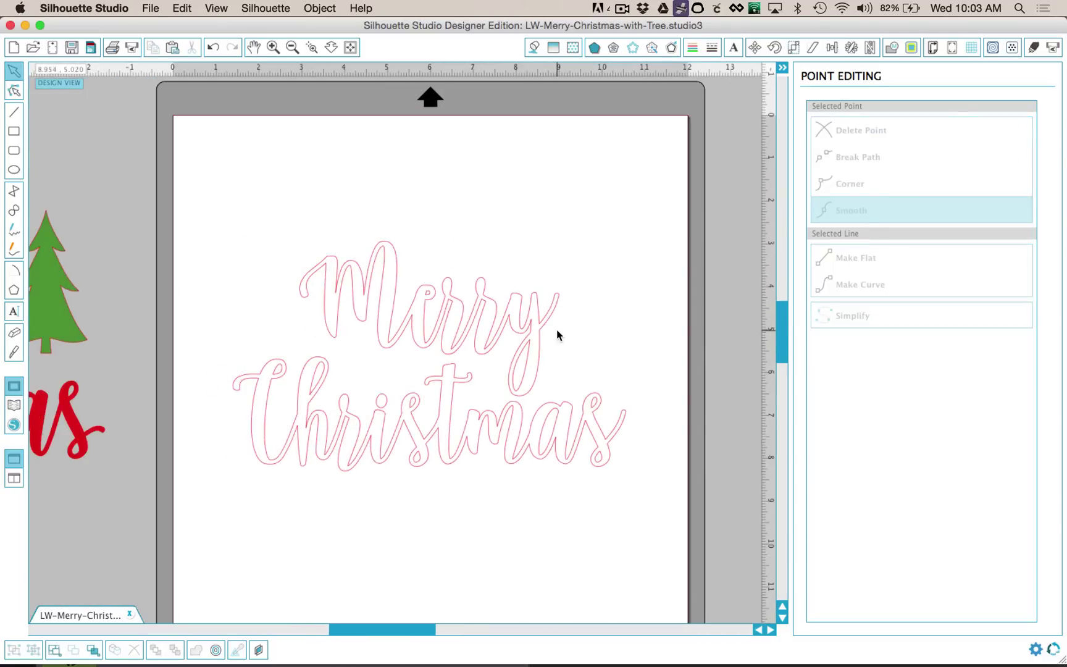
pyautogui.moveTo(278, 231); pyautogui.dragTo(563, 339)
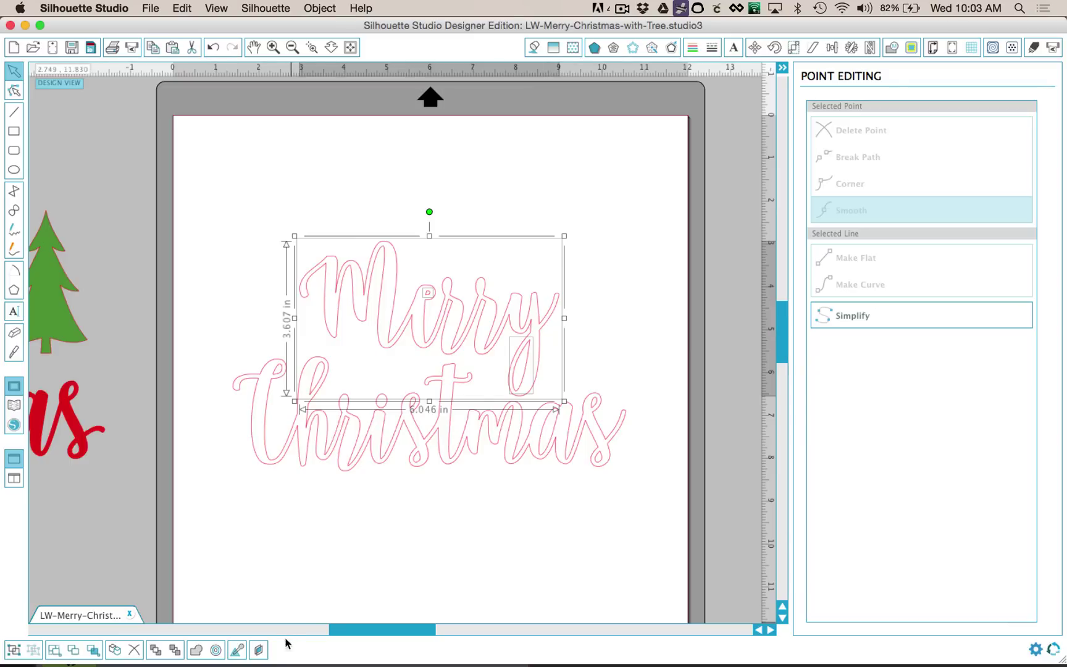
pyautogui.press('super+g')
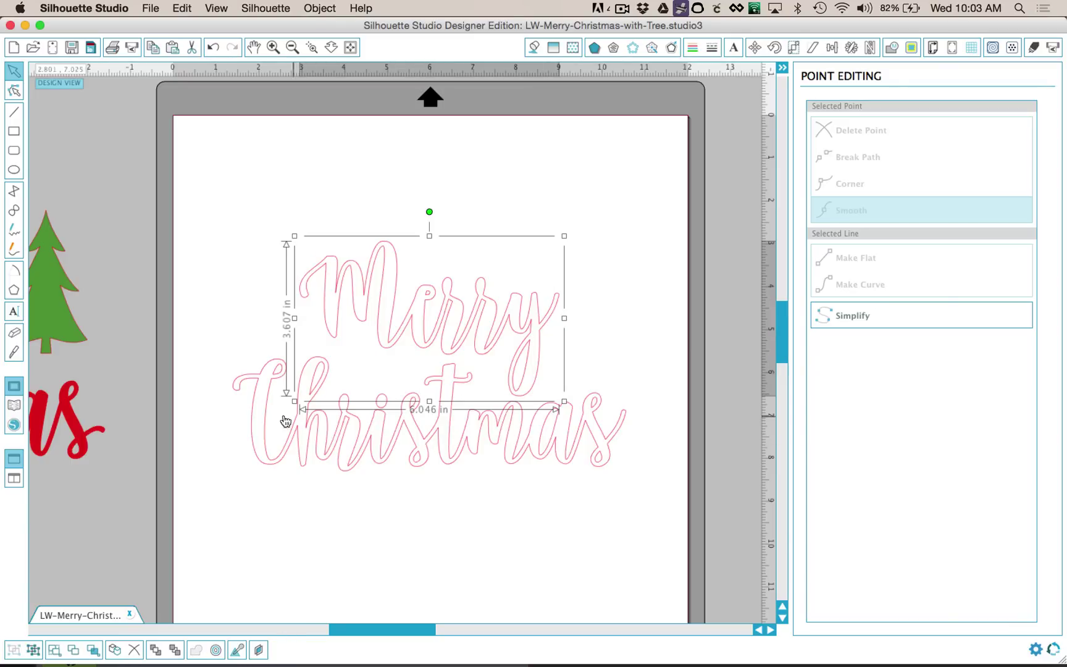
pyautogui.click(222, 380)
pyautogui.moveTo(223, 374); pyautogui.dragTo(660, 498)
pyautogui.moveTo(535, 297)
pyautogui.mouseDown()
pyautogui.moveTo(553, 307)
pyautogui.moveTo(512, 316)
pyautogui.mouseUp()
pyautogui.click(508, 317)
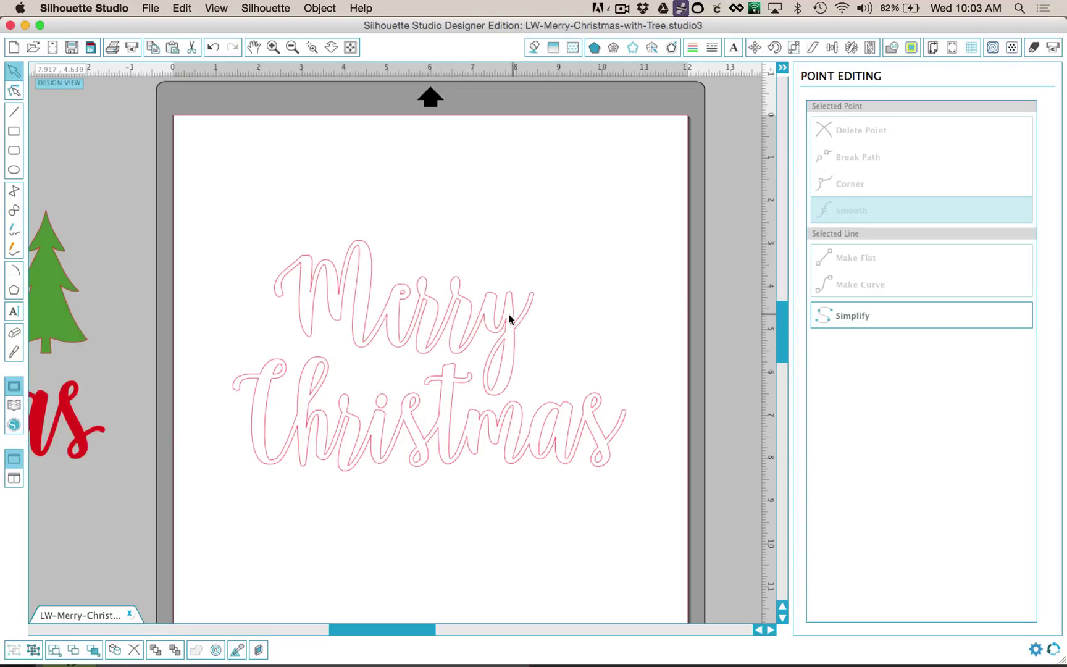
# - Duplicate the green tree and place the copy on the mat beside Merry
pyautogui.click(63, 319)
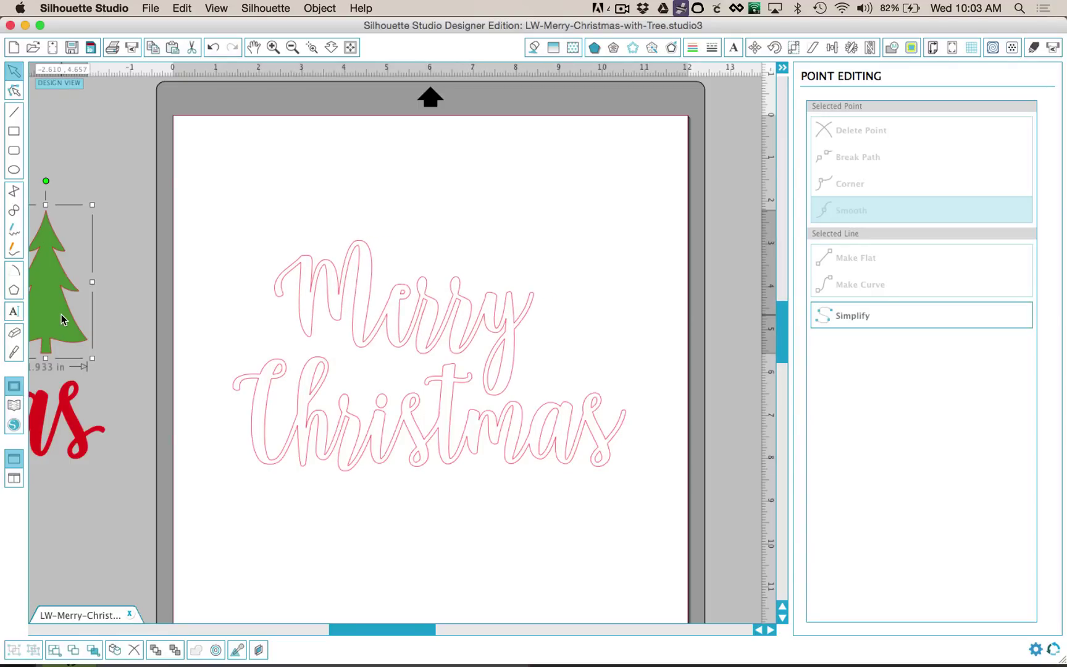
pyautogui.press('super+d')
pyautogui.moveTo(100, 332); pyautogui.dragTo(590, 347)
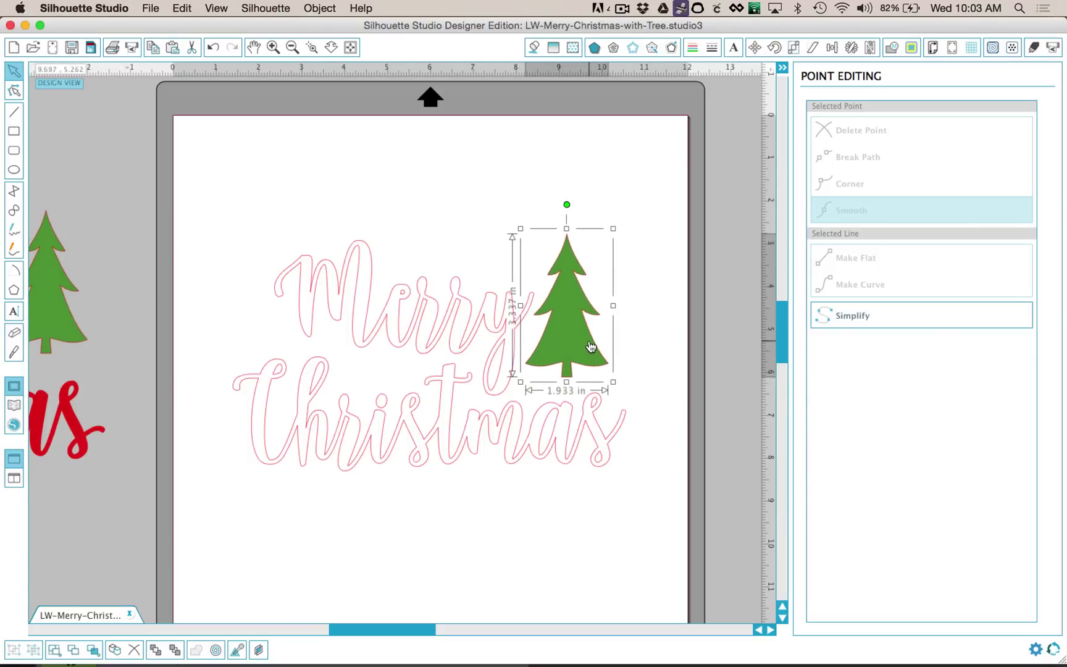
pyautogui.click(264, 239)
pyautogui.moveTo(238, 224); pyautogui.dragTo(467, 467)
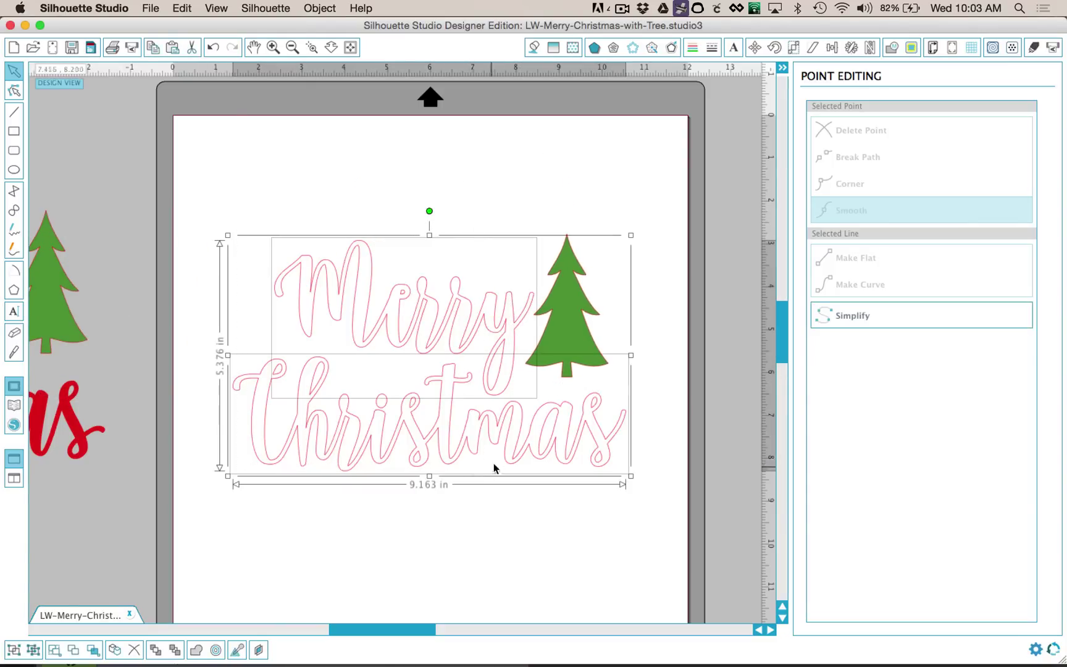
# - Fill the Merry Christmas text with the red swatch, then ungroup its letter pieces
pyautogui.click(535, 47)
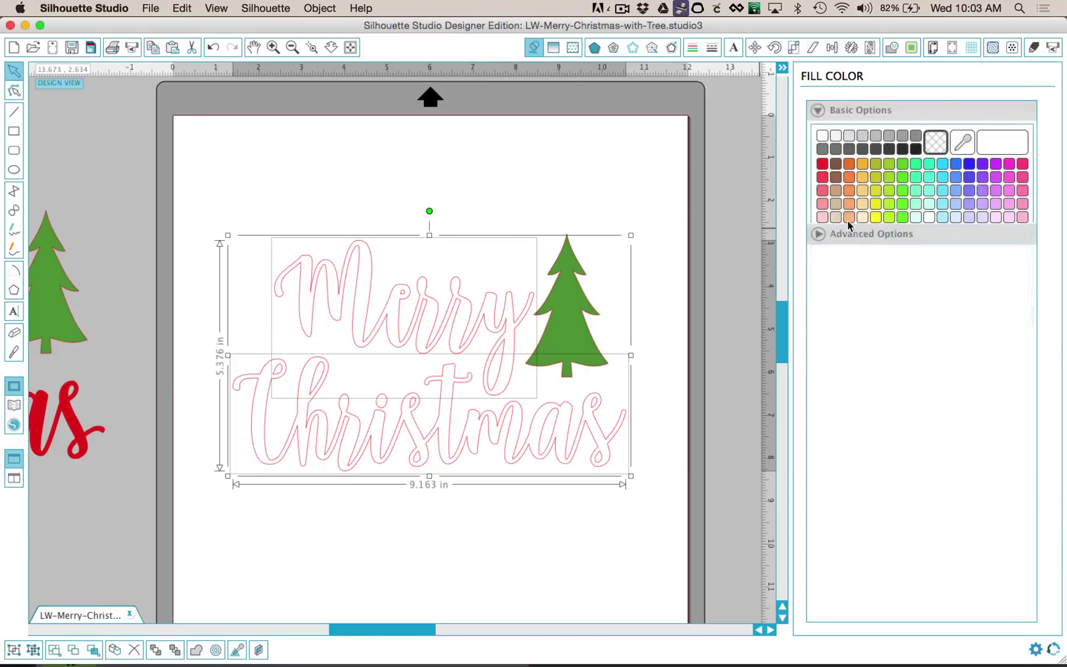
pyautogui.click(822, 164)
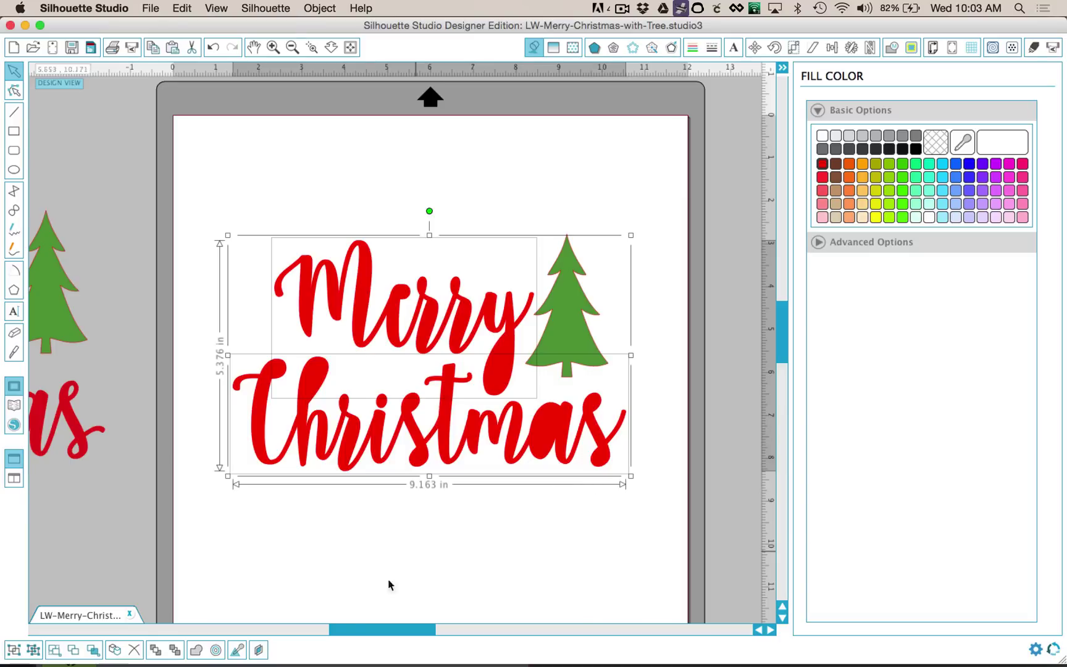
pyautogui.rightClick(541, 422)
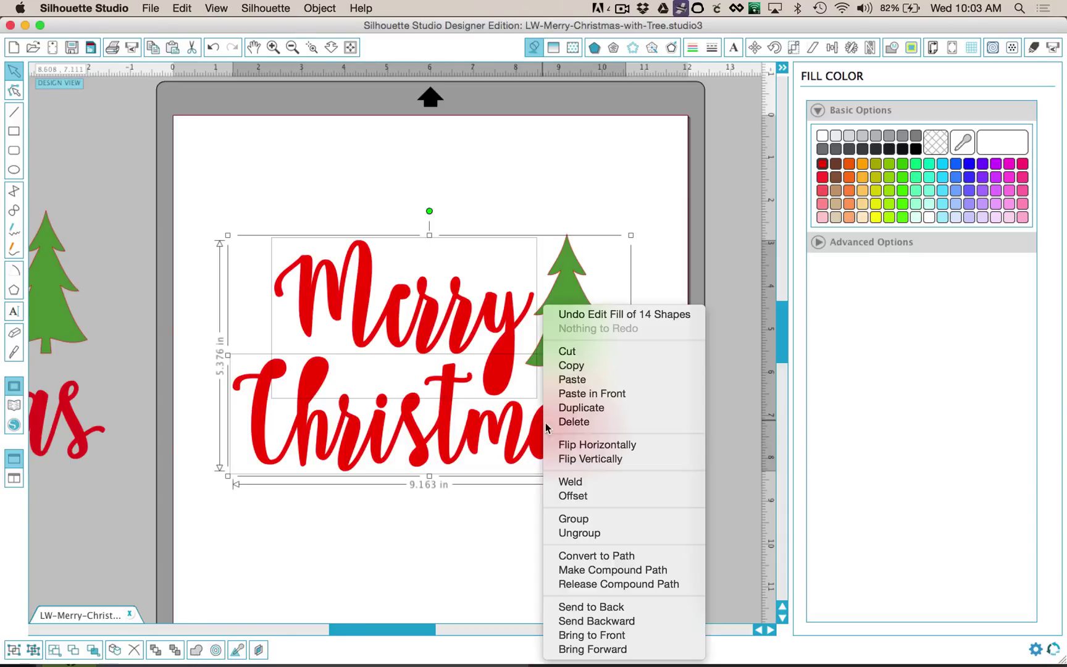
pyautogui.click(589, 535)
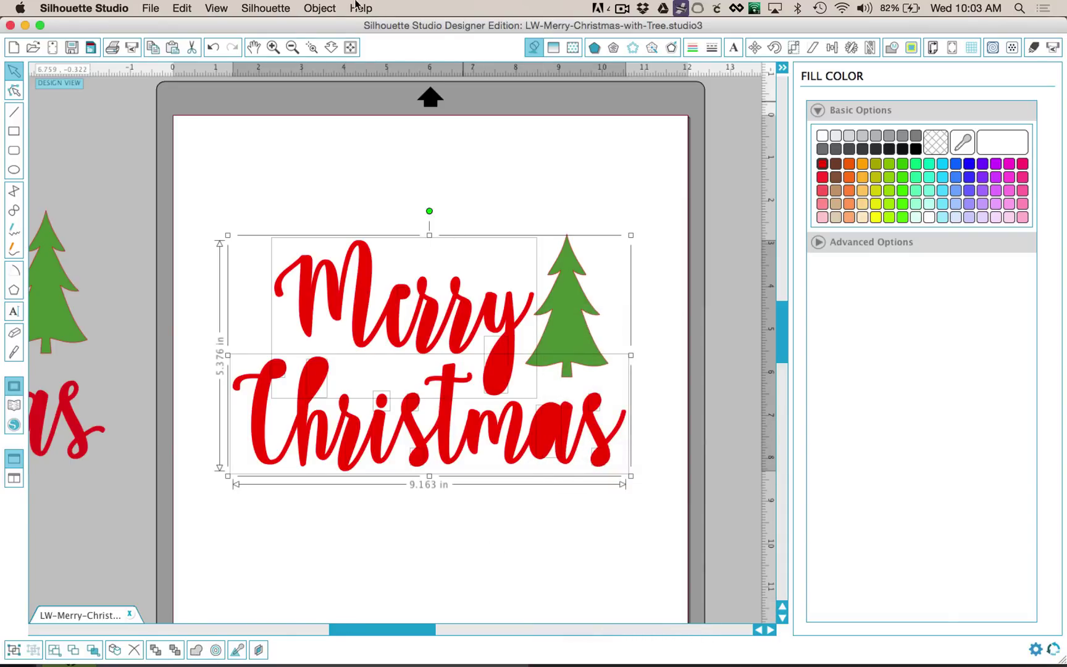
# - Combine the red lettering into one compound path of 9.165 × 5.376 in, then deselect it
pyautogui.click(318, 7)
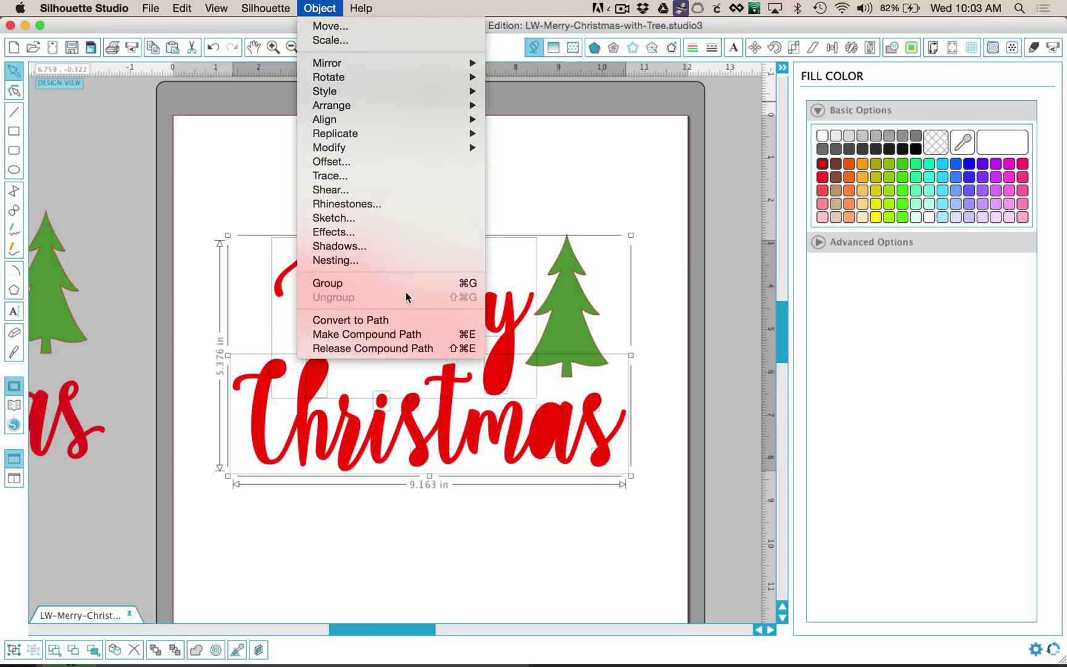
pyautogui.click(412, 339)
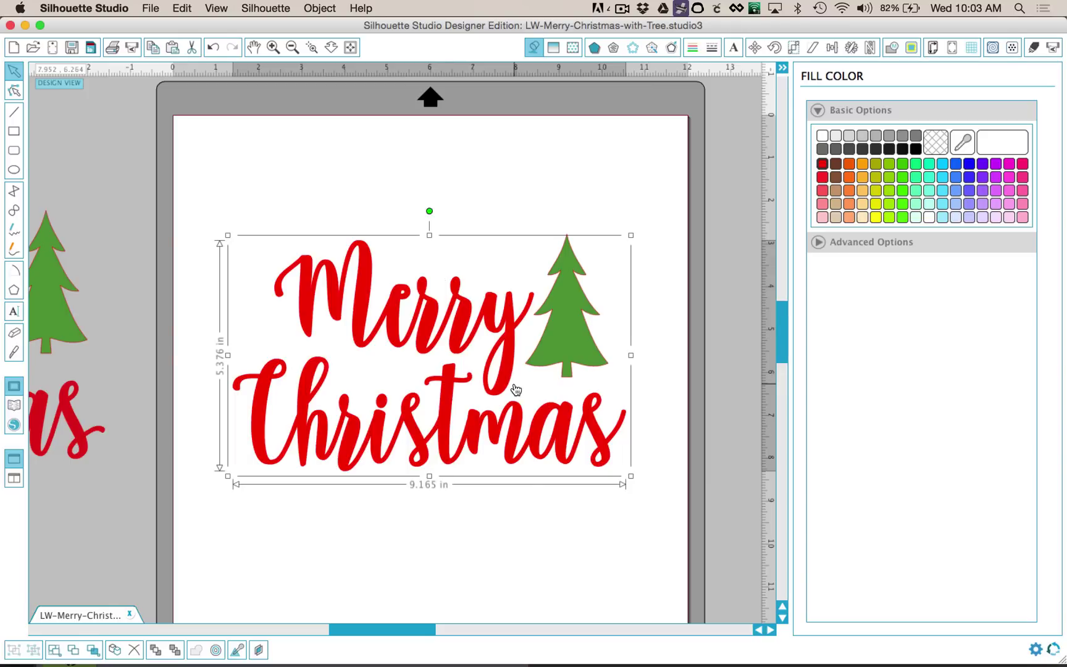
pyautogui.click(553, 513)
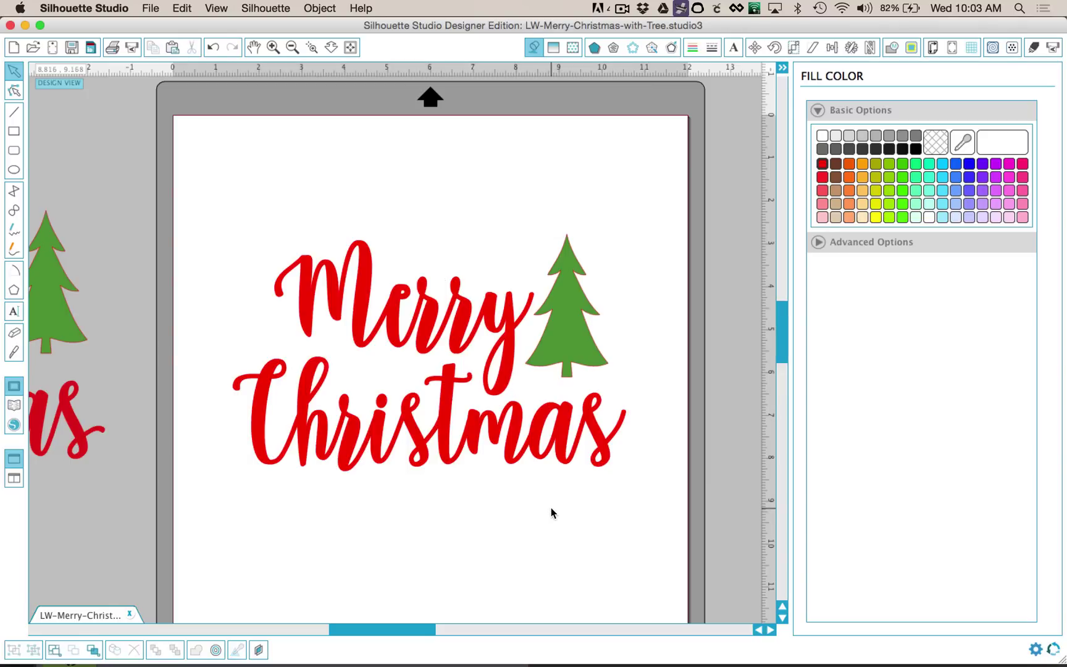